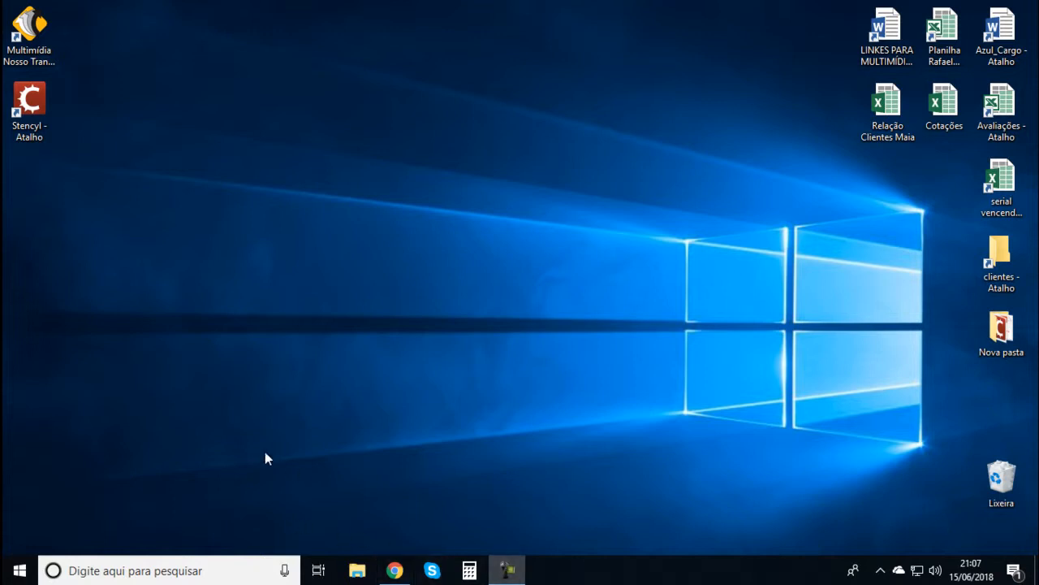
- Launch Stencyl, open the Macaco Pulador game and open its Selva scene
{"action": "left_click", "coordinate": [32, 111]}
{"action": "double_click", "coordinate": [31, 111]}
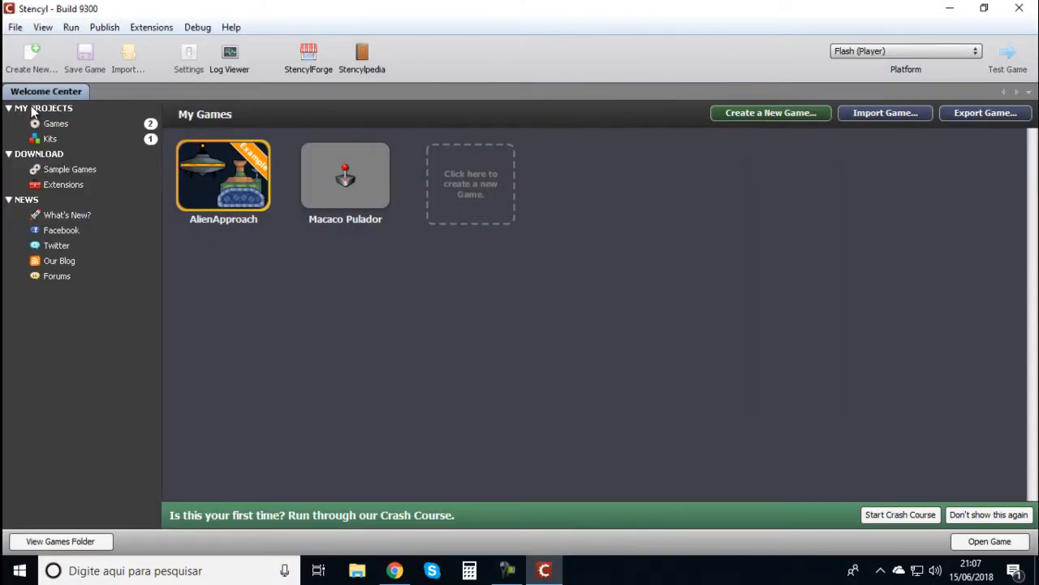
{"action": "double_click", "coordinate": [332, 178]}
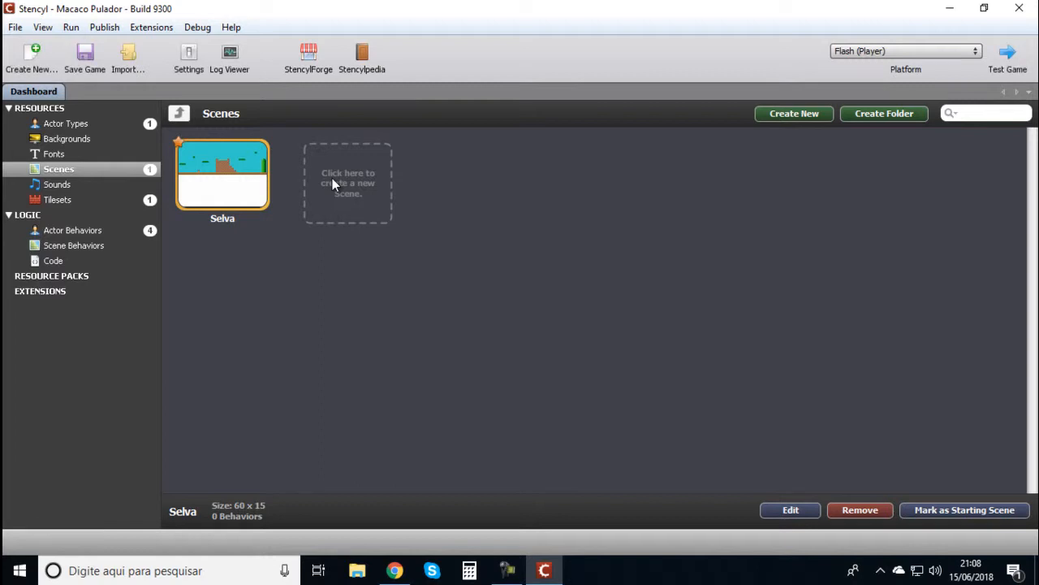
{"action": "mouse_move", "coordinate": [256, 228]}
{"action": "double_click", "coordinate": [229, 178]}
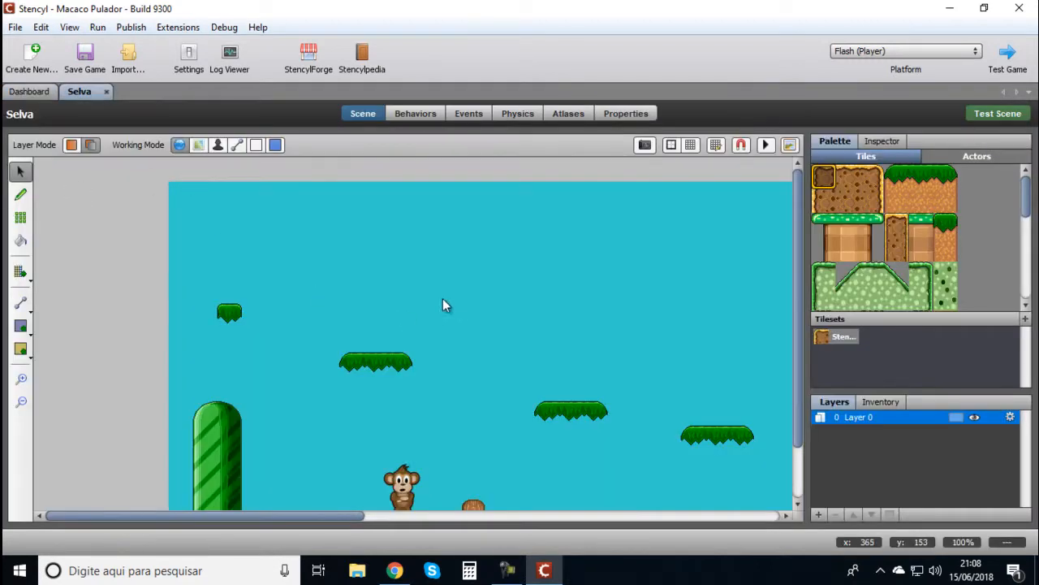
- Erase the green pillar at the start of the level, beside the monkey, using an empty tile
{"action": "left_click", "coordinate": [21, 401]}
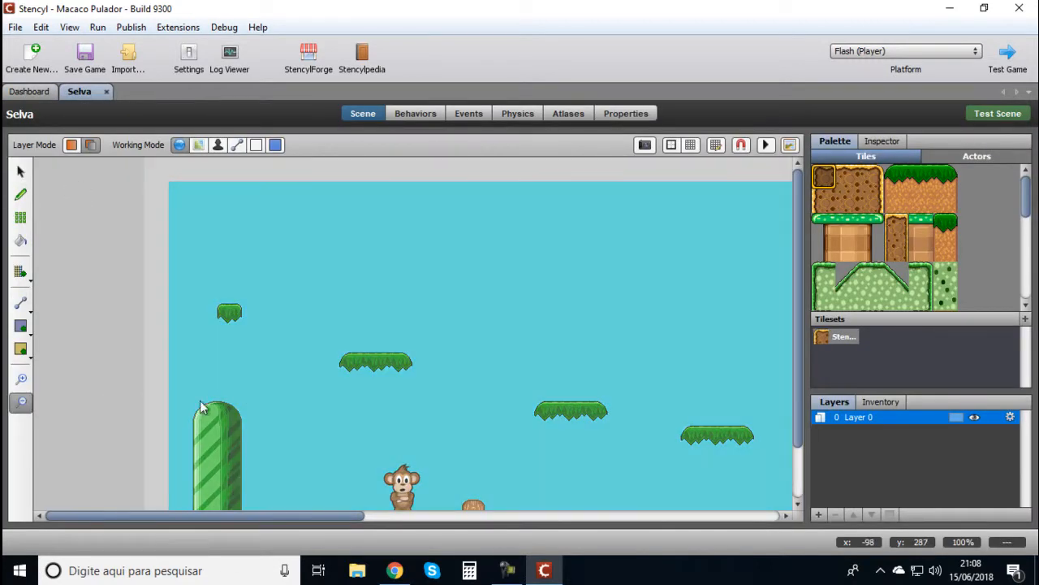
{"action": "left_click", "coordinate": [524, 349]}
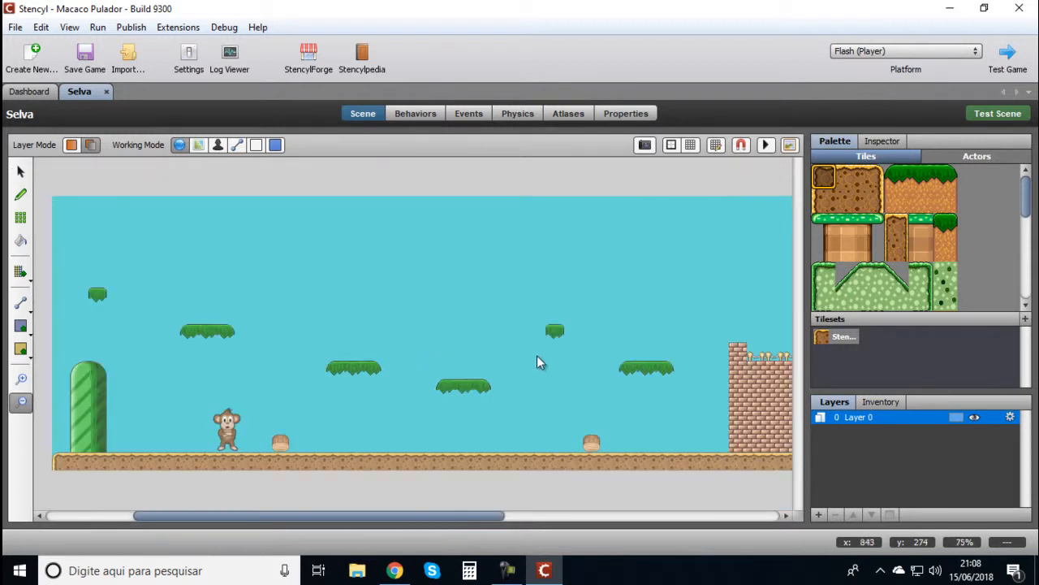
{"action": "left_click", "coordinate": [542, 362]}
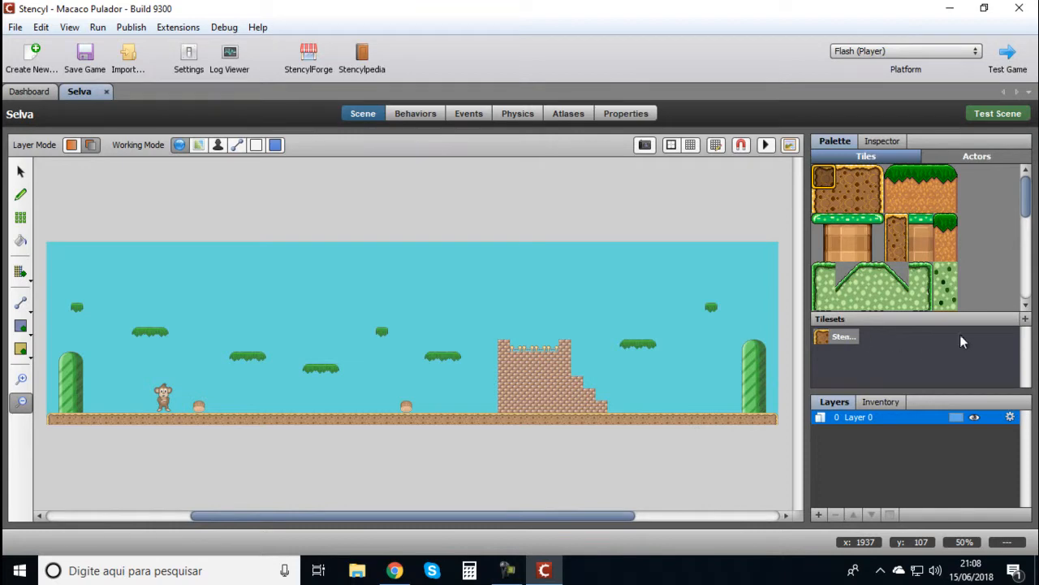
{"action": "left_click_drag", "start_coordinate": [1026, 199], "coordinate": [1025, 291]}
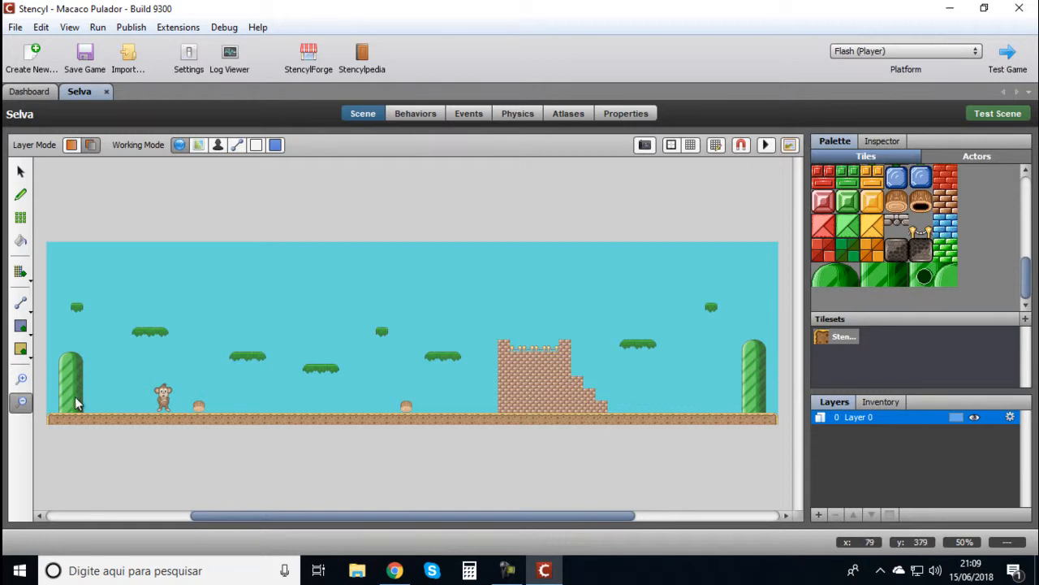
{"action": "left_click", "coordinate": [994, 203]}
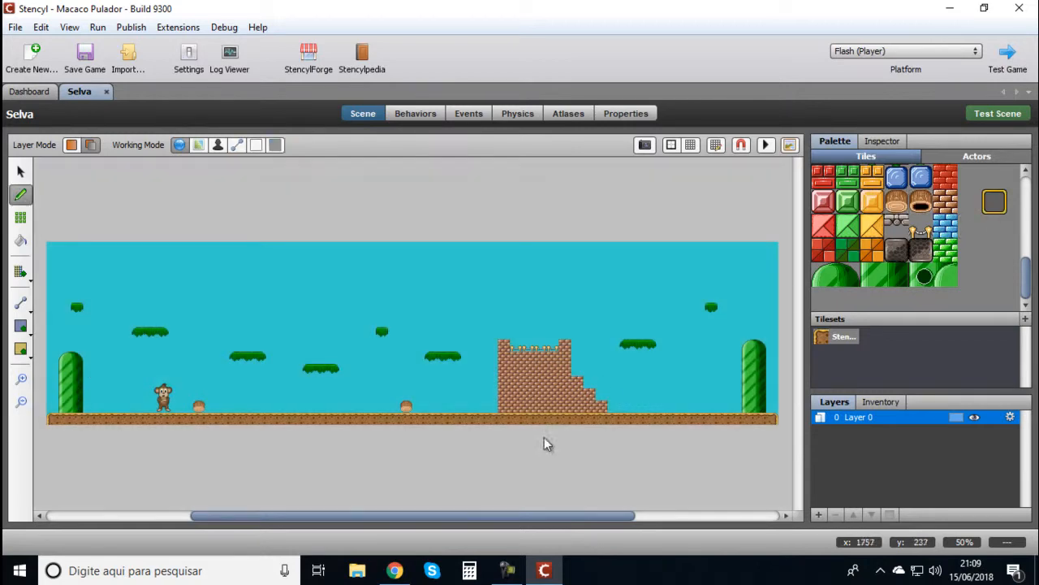
{"action": "left_click", "coordinate": [81, 366]}
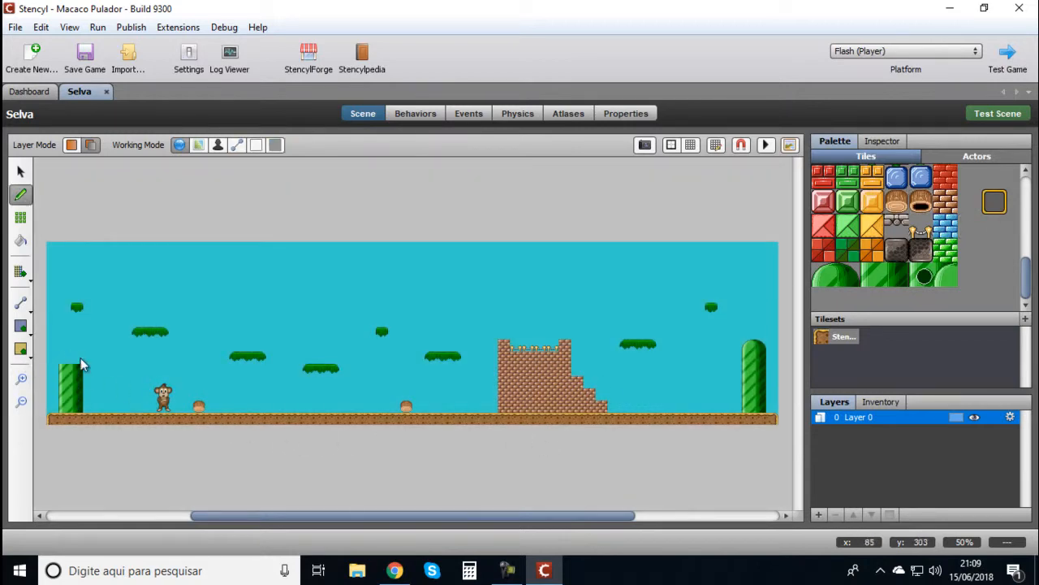
{"action": "mouse_move", "coordinate": [81, 365]}
{"action": "left_mouse_down"}
{"action": "mouse_move", "coordinate": [89, 401]}
{"action": "mouse_move", "coordinate": [63, 410]}
{"action": "left_mouse_up"}
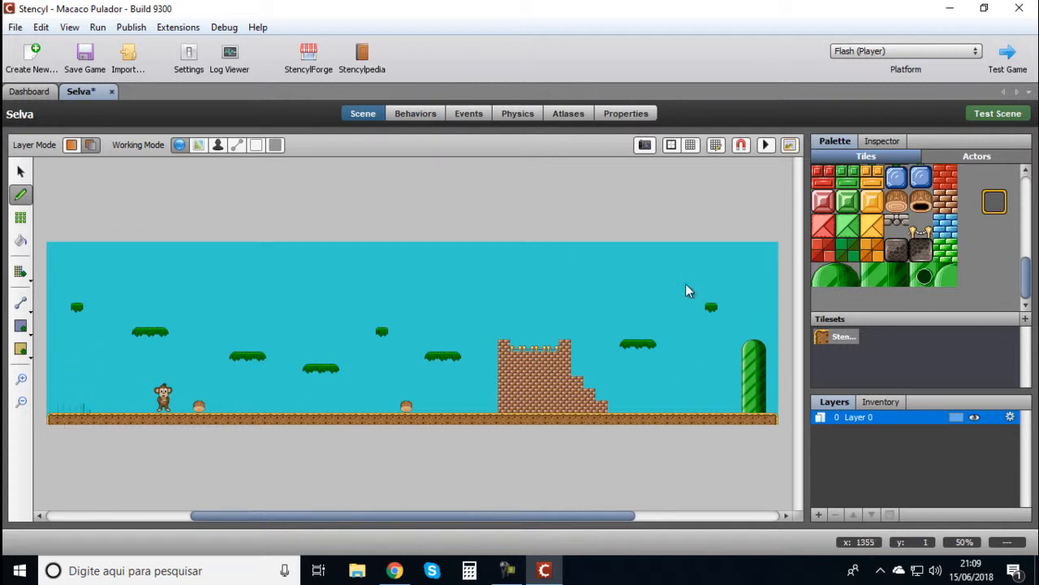
- Rebuild the erased pillar from two-wide green body tiles stacked on the ground, capped with the rounded green top tiles
{"action": "left_click", "coordinate": [874, 281]}
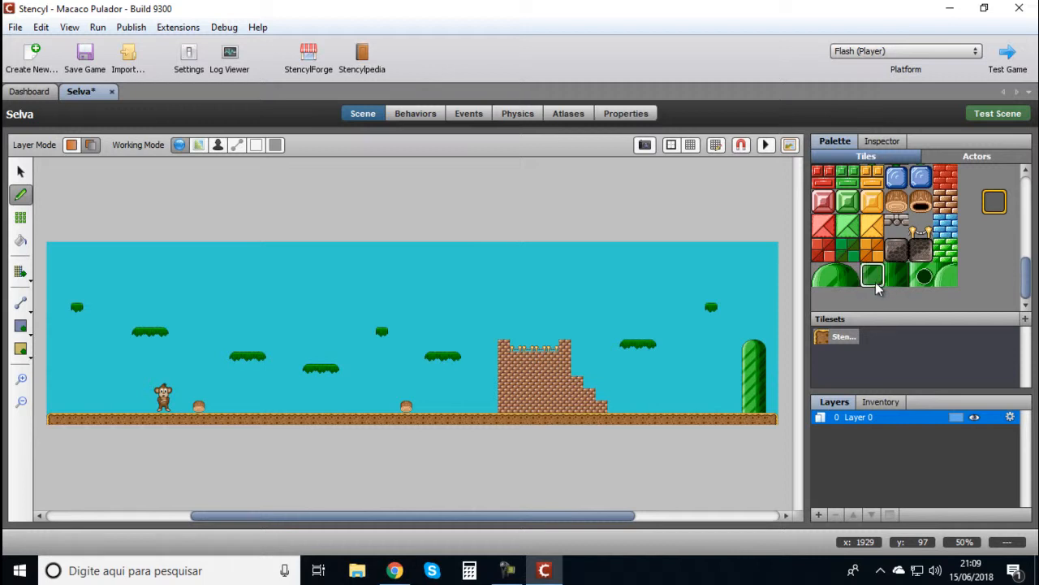
{"action": "left_click_drag", "start_coordinate": [875, 279], "coordinate": [903, 280]}
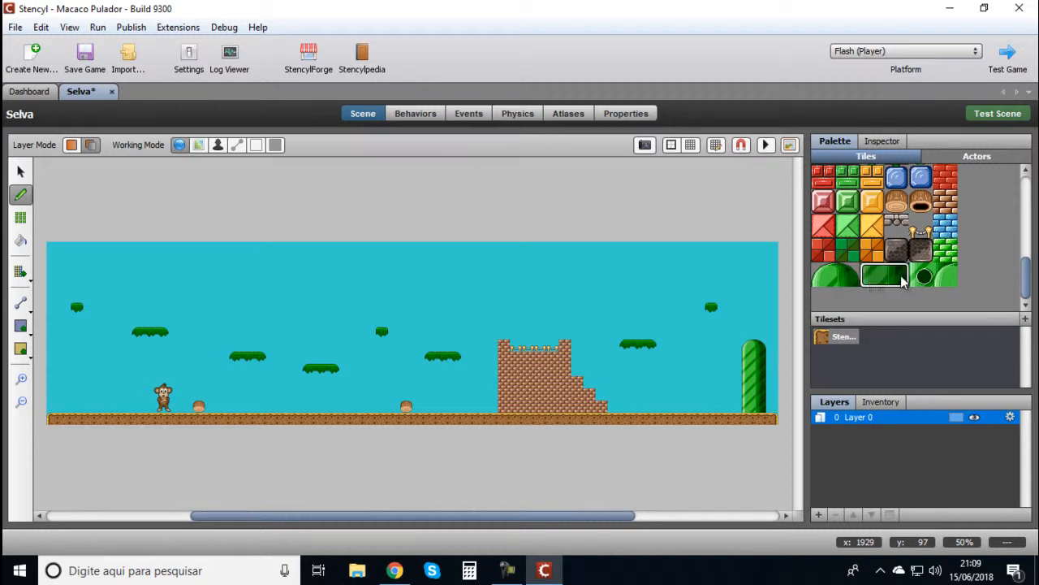
{"action": "left_click", "coordinate": [71, 410]}
{"action": "left_click", "coordinate": [70, 401]}
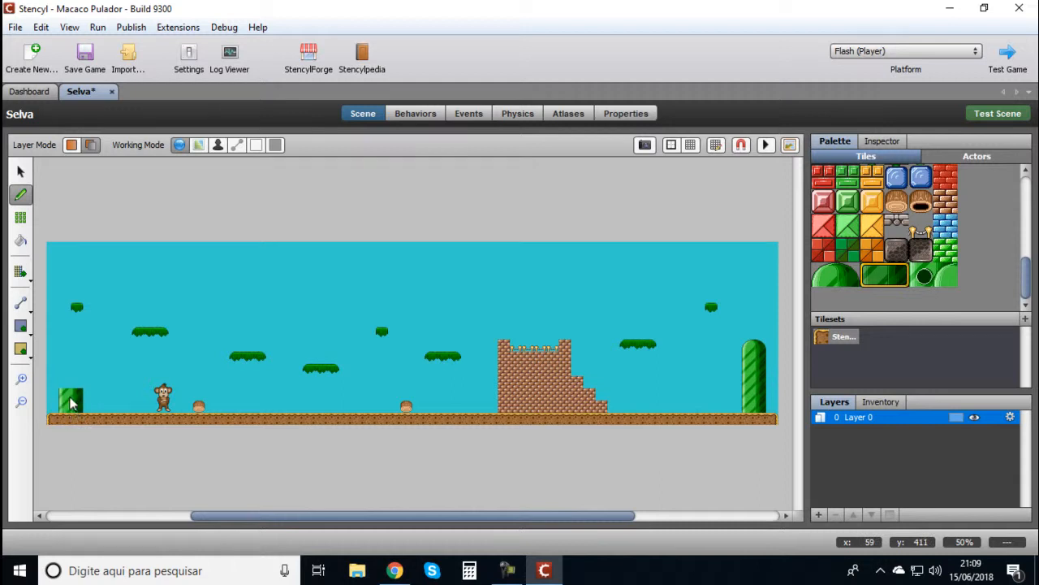
{"action": "left_click", "coordinate": [70, 389]}
{"action": "left_click", "coordinate": [70, 379]}
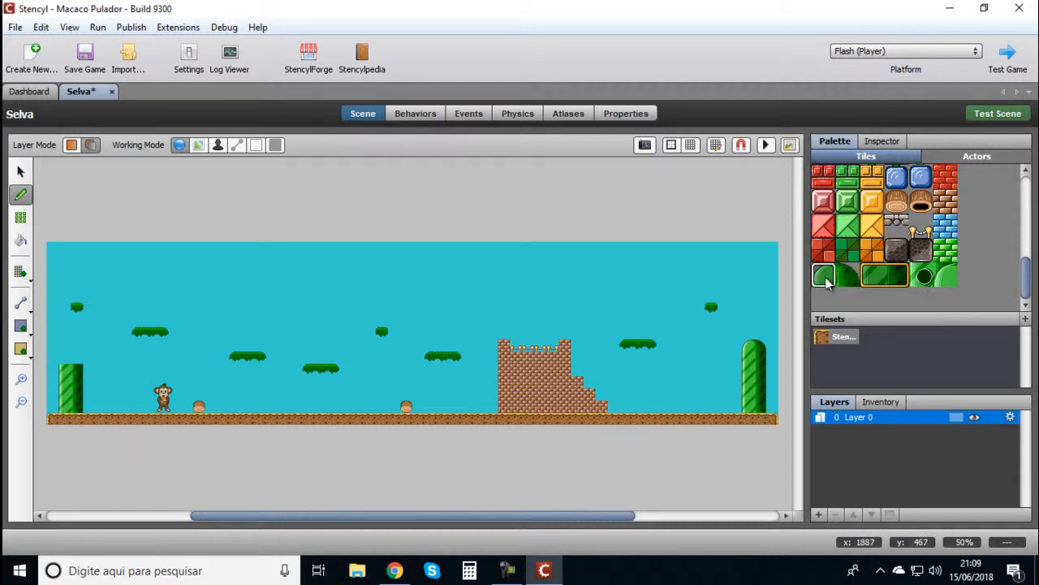
{"action": "left_click_drag", "start_coordinate": [826, 277], "coordinate": [842, 280]}
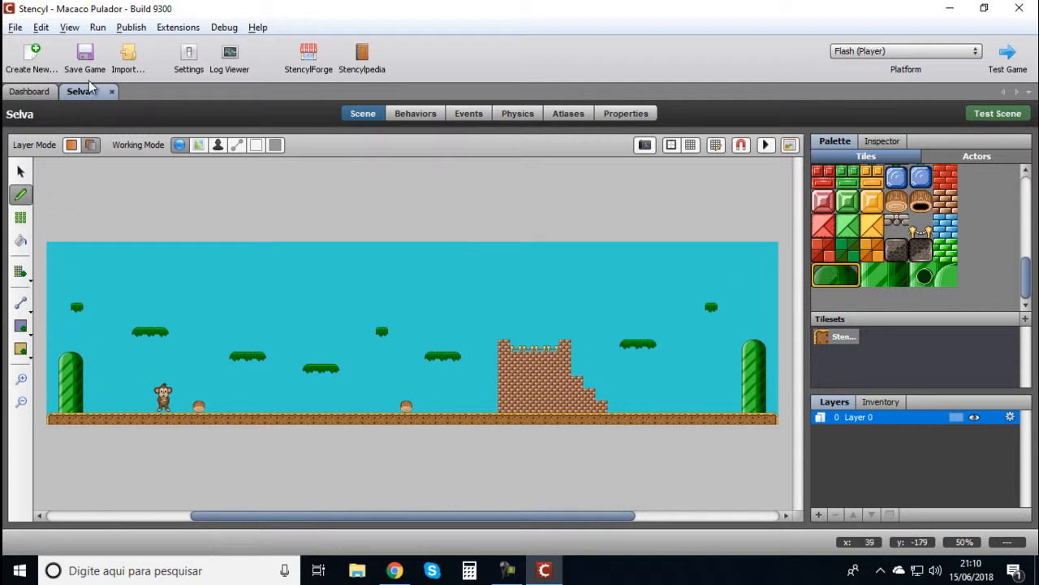
- Save the game and test it on the Flash (Player) platform
{"action": "left_click", "coordinate": [86, 58]}
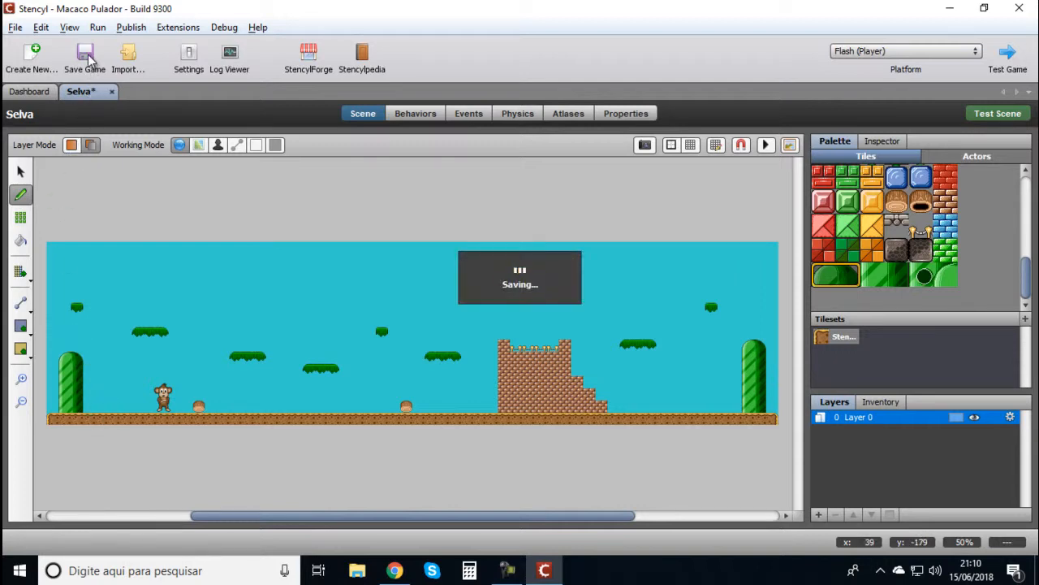
{"action": "left_click", "coordinate": [1011, 55]}
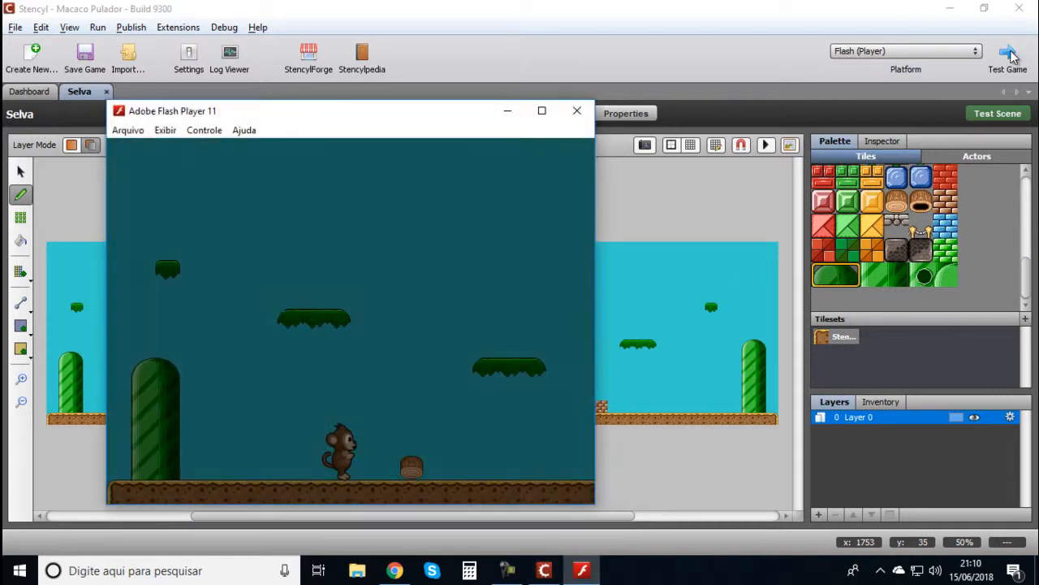
- Test the monkey's controls by walking it both ways and jumping over the first log
{"action": "key", "text": "Left"}
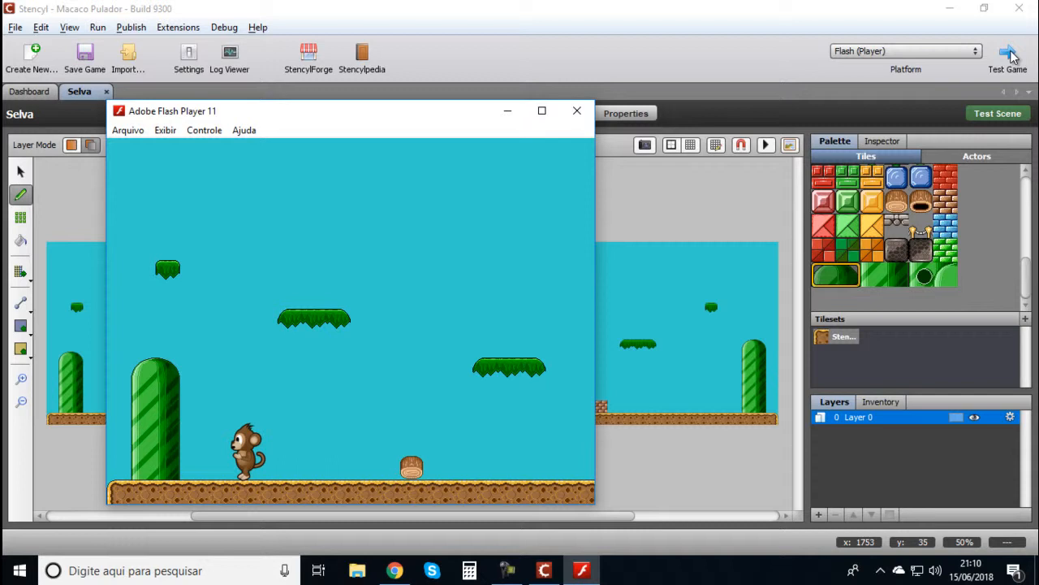
{"action": "key", "text": "Right"}
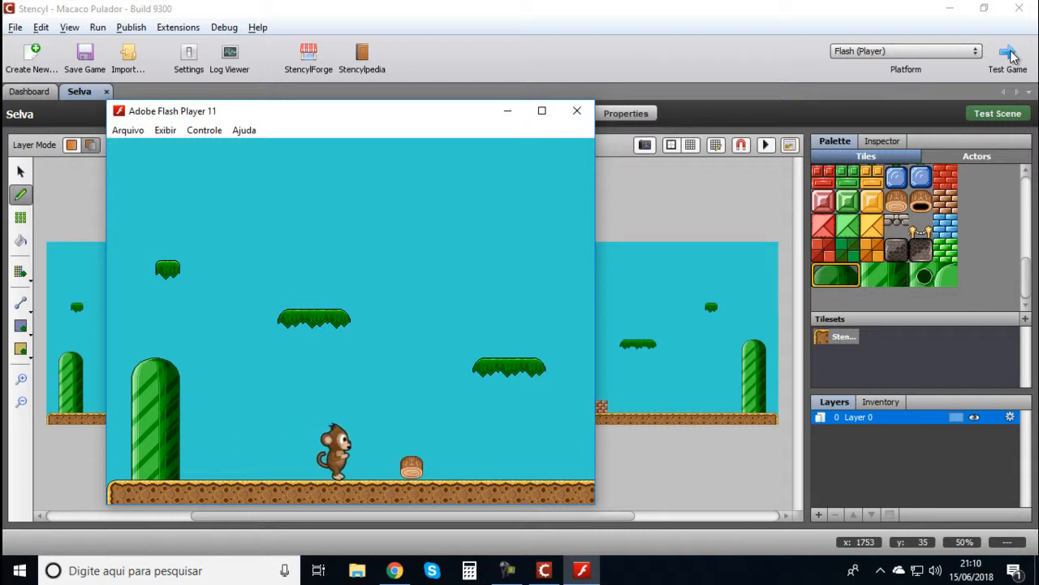
{"action": "key", "text": "Left"}
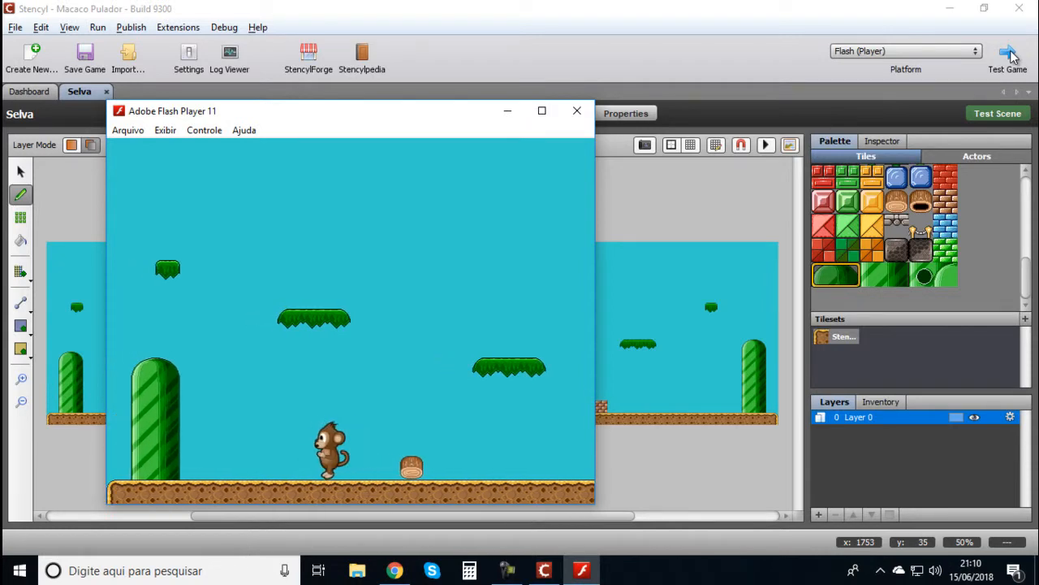
{"action": "key", "text": "Right"}
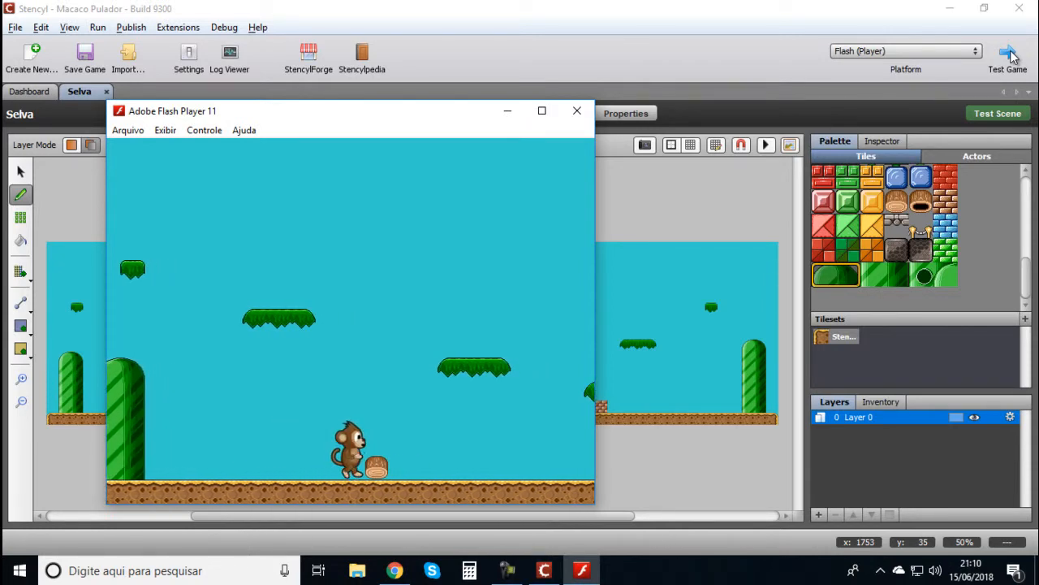
{"action": "key", "text": "Right"}
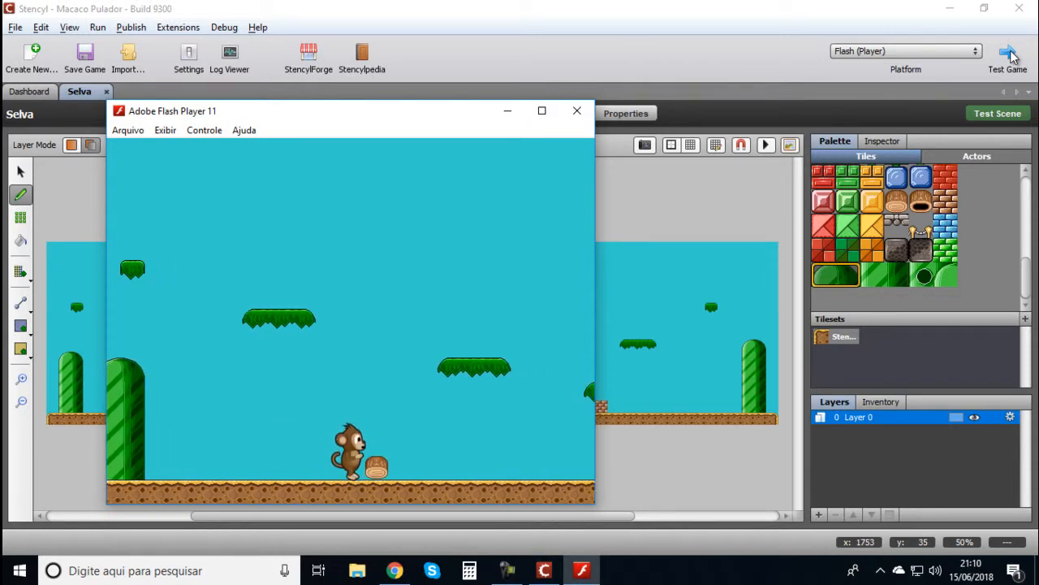
{"action": "key", "text": "Up"}
{"action": "key", "text": "Right"}
{"action": "key", "text": "Left"}
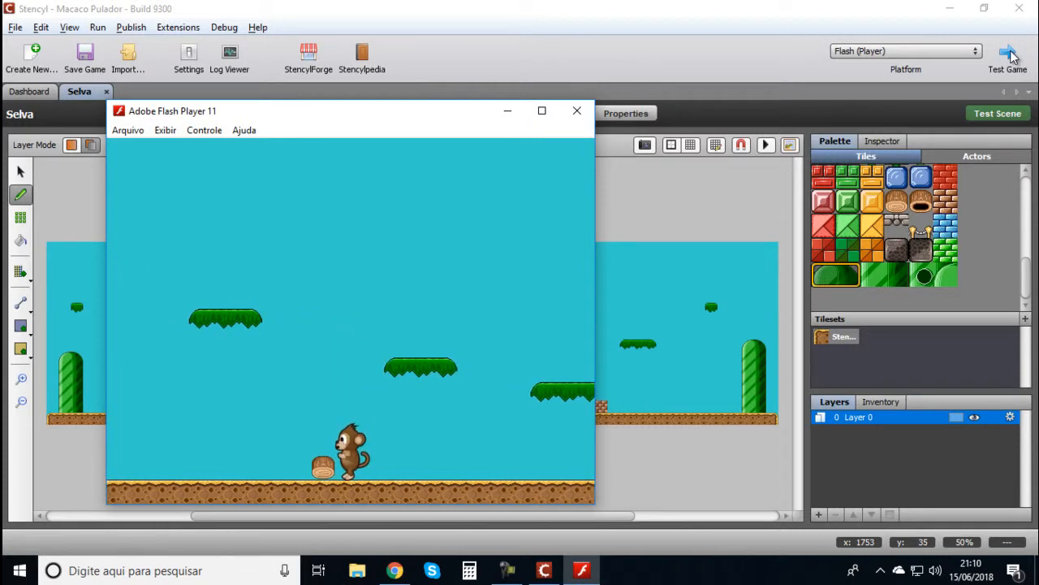
- Test jumping the monkey onto the first log and from there up to the nearby floating grass platform
{"action": "key", "text": "Up"}
{"action": "key", "text": "Right"}
{"action": "key", "text": "Left"}
{"action": "key", "text": "Up"}
{"action": "key", "text": "Left"}
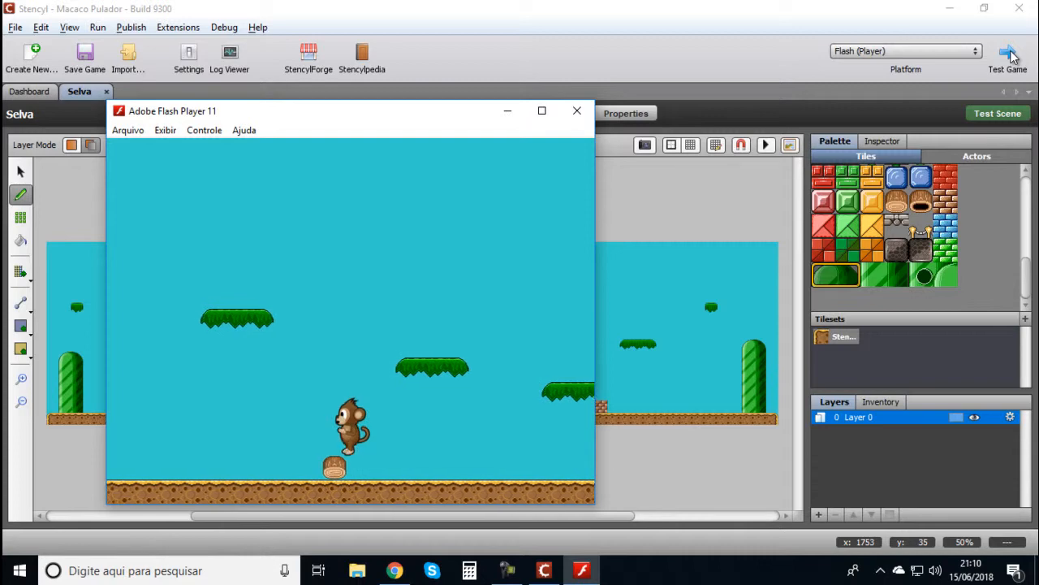
{"action": "key", "text": "Left"}
{"action": "key", "text": "Left"}
{"action": "key", "text": "Left"}
{"action": "key", "text": "Right"}
{"action": "key", "text": "Up"}
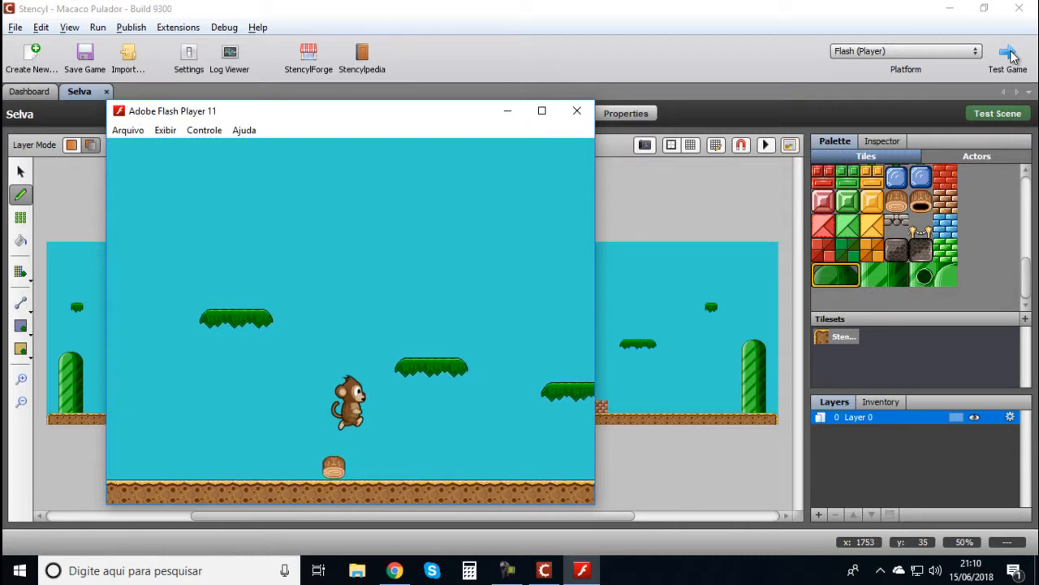
{"action": "key", "text": "Right"}
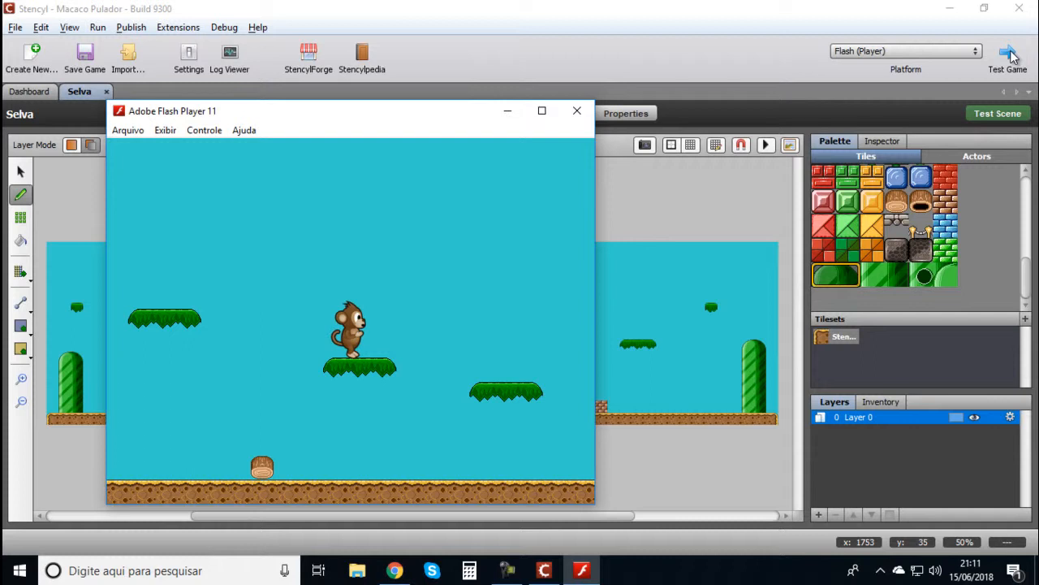
- Jump the monkey across to the next lower grass platform, walk it both ways and drop to the ground
{"action": "key", "text": "Up"}
{"action": "key", "text": "Right"}
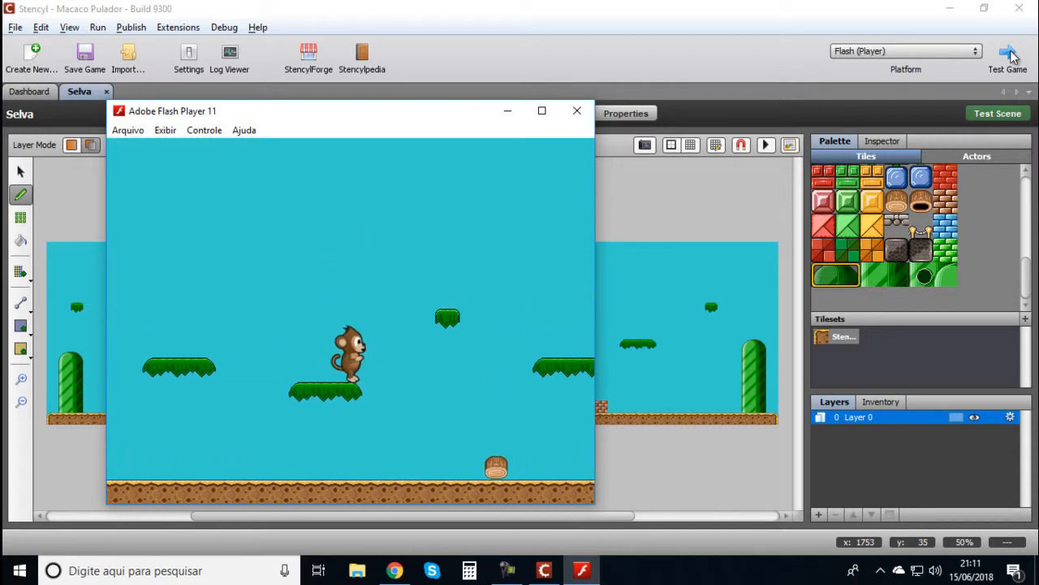
{"action": "key", "text": "Left"}
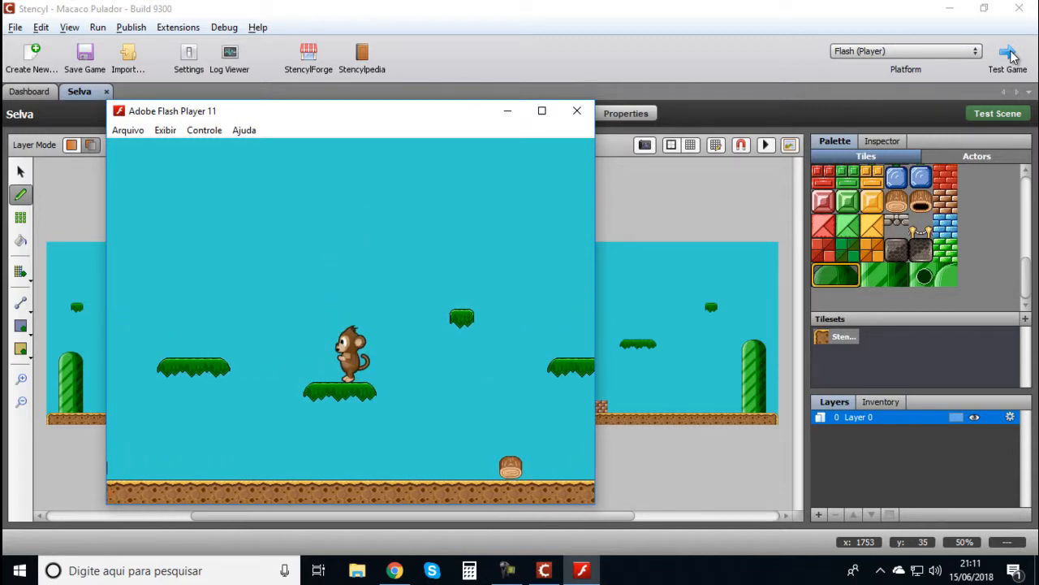
{"action": "key", "text": "Right"}
{"action": "key", "text": "Left"}
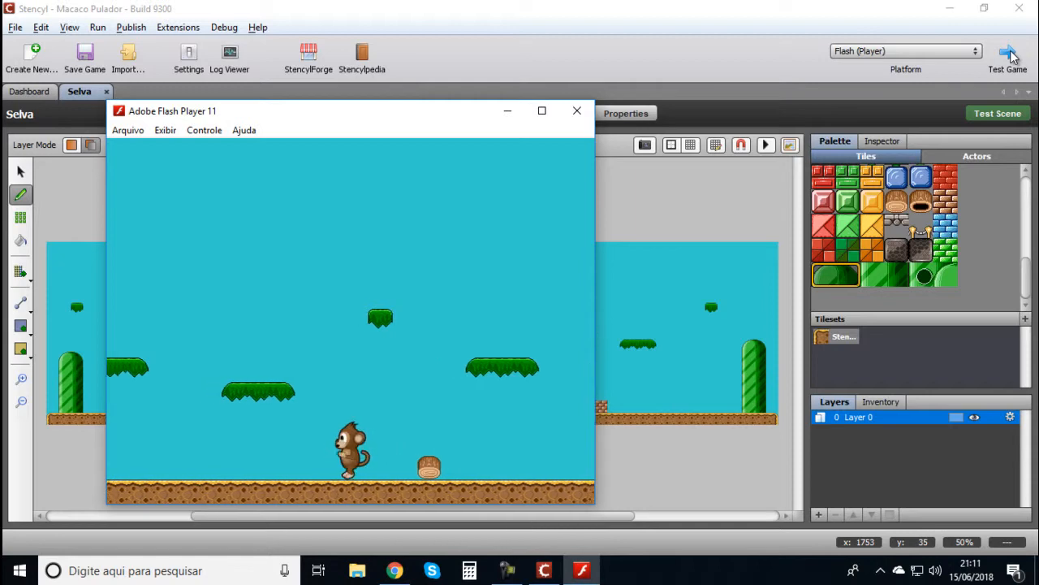
- Run the monkey back toward the level's start, jump past the log to the green pillar, and turn it around
{"action": "key", "text": "Left"}
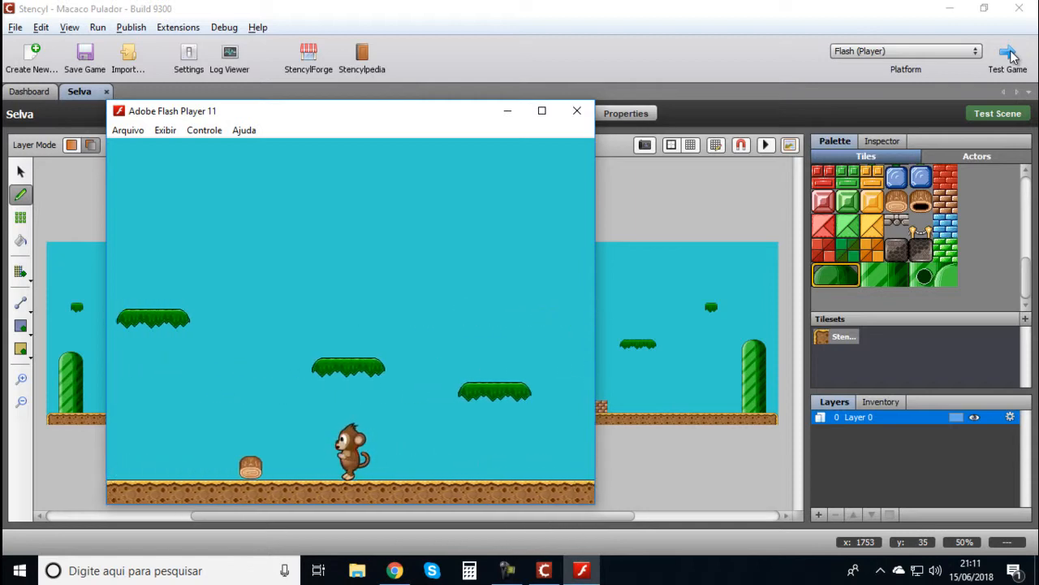
{"action": "key", "text": "Up"}
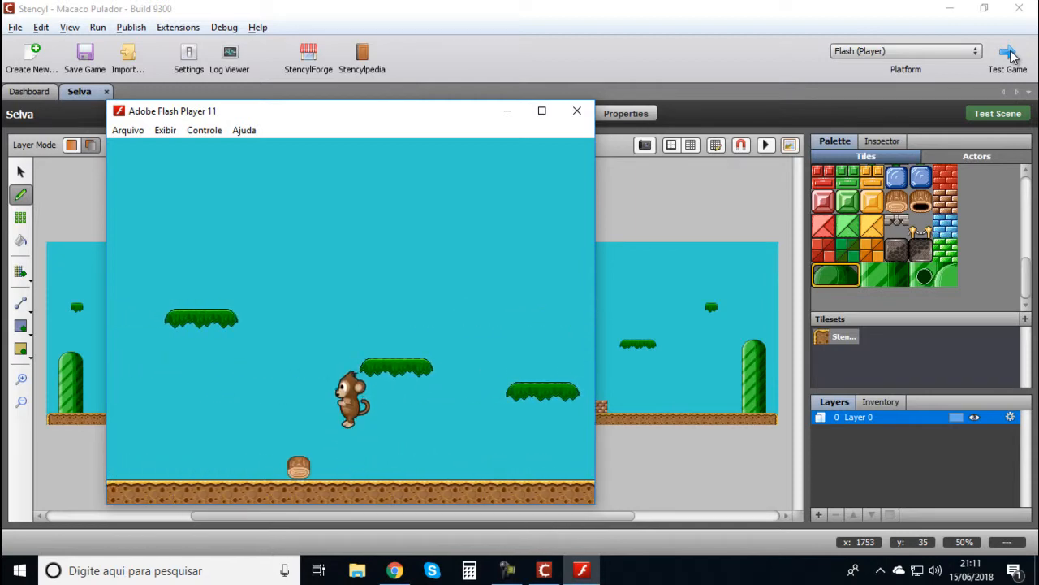
{"action": "key", "text": "Left"}
{"action": "key", "text": "Up"}
{"action": "key", "text": "Left"}
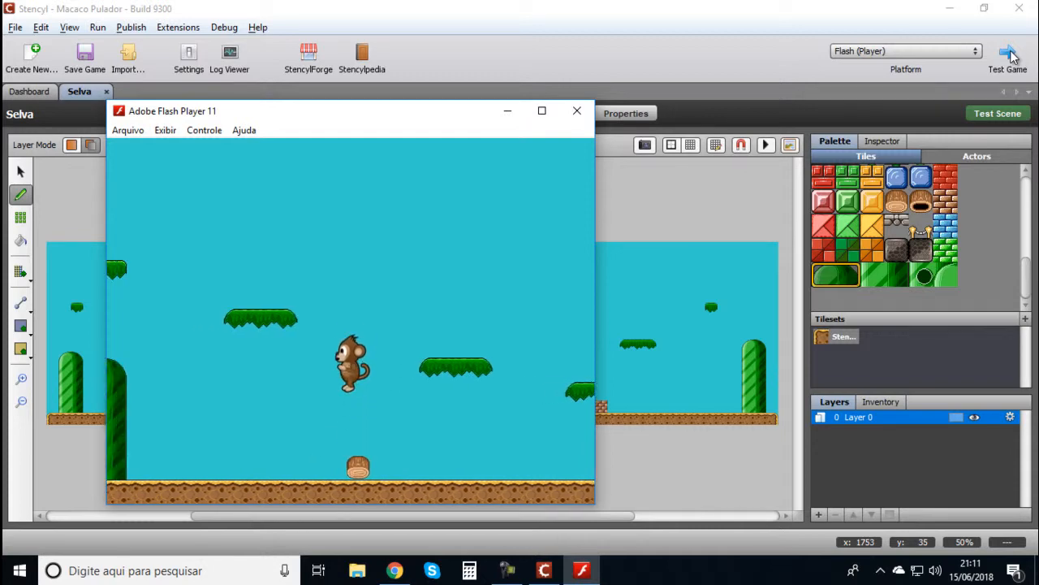
{"action": "key", "text": "Left"}
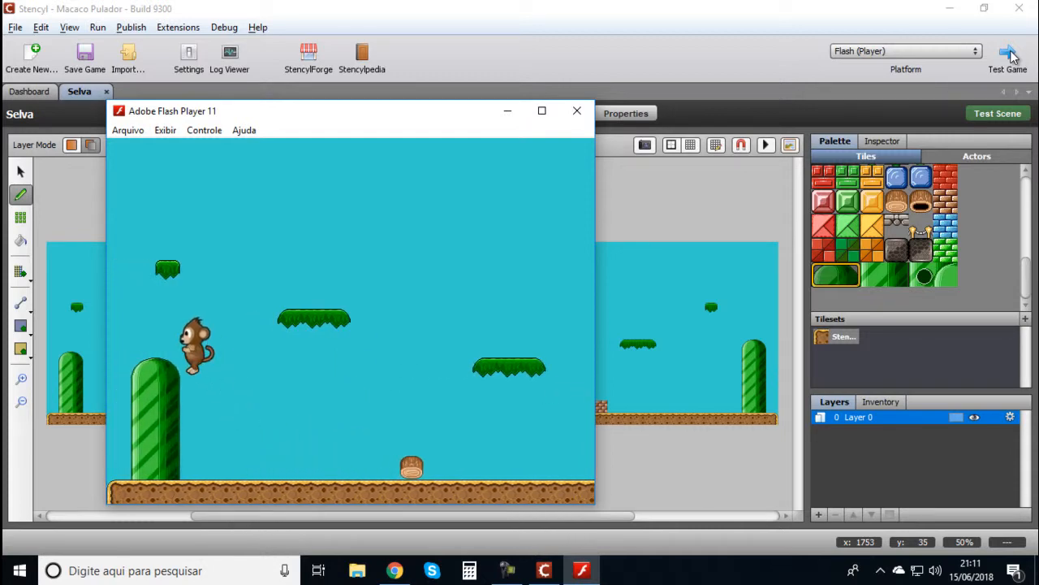
{"action": "key", "text": "Right"}
{"action": "key", "text": "Right"}
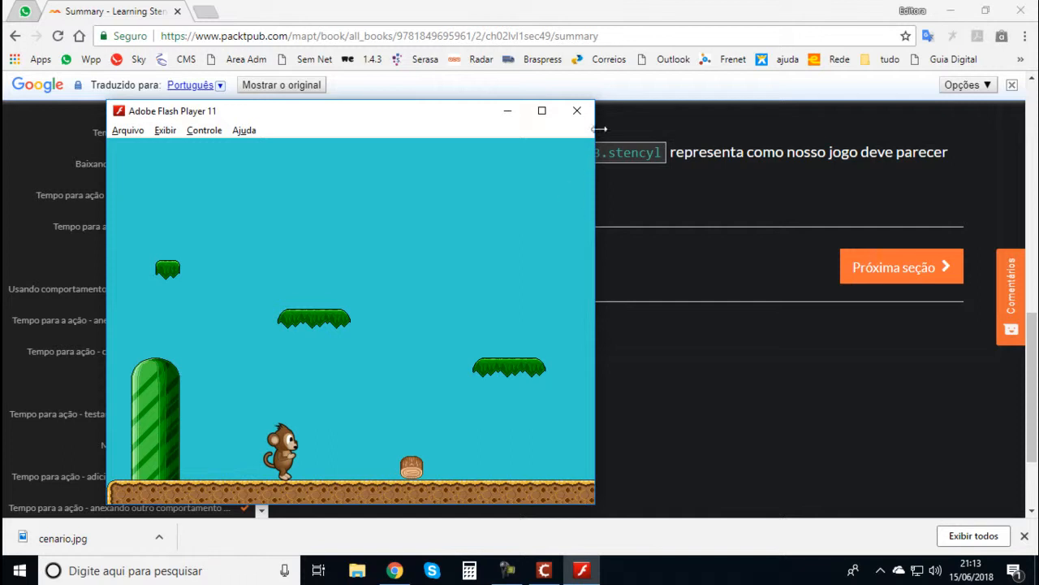
- Close the Flash Player test window and switch back to the Selva scene in Stencyl
{"action": "left_click", "coordinate": [585, 113]}
{"action": "key", "text": "alt+Tab"}
{"action": "key", "text": "Tab"}
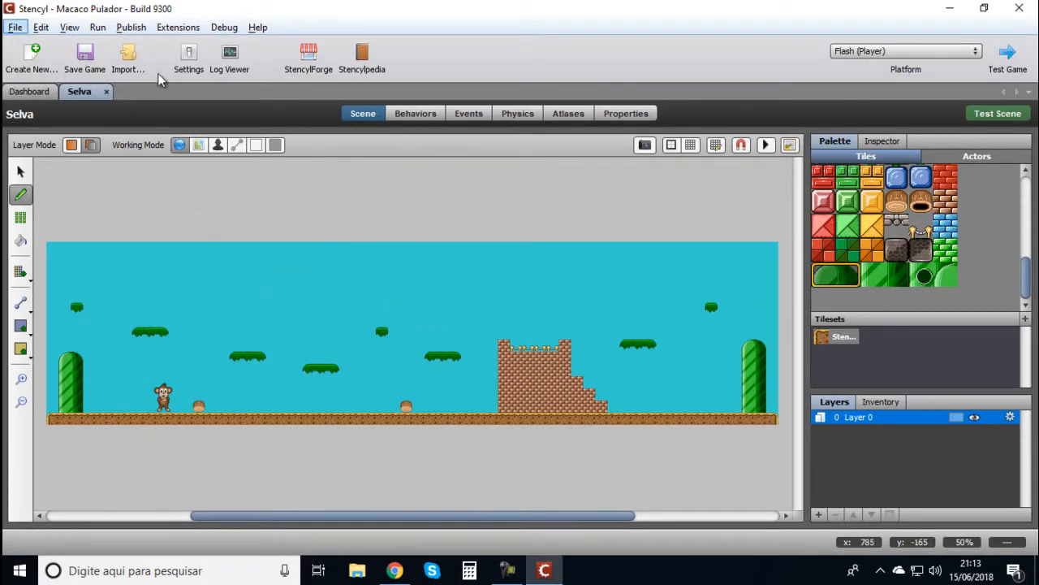
- Close the Selva scene and look through the game's Actor Types, Backgrounds, Scenes and Tilesets resources
{"action": "left_click", "coordinate": [106, 91]}
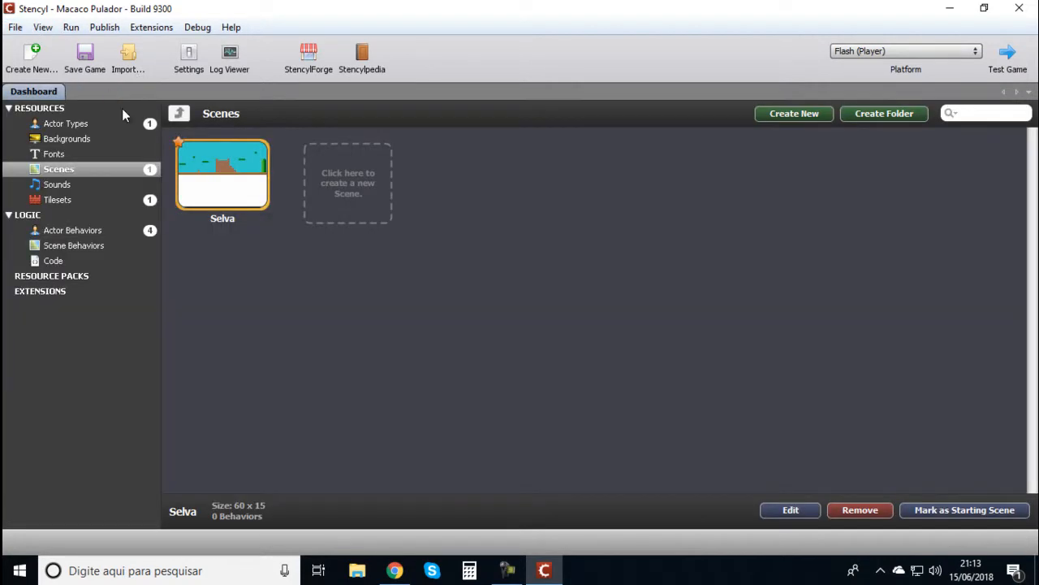
{"action": "left_click", "coordinate": [70, 125]}
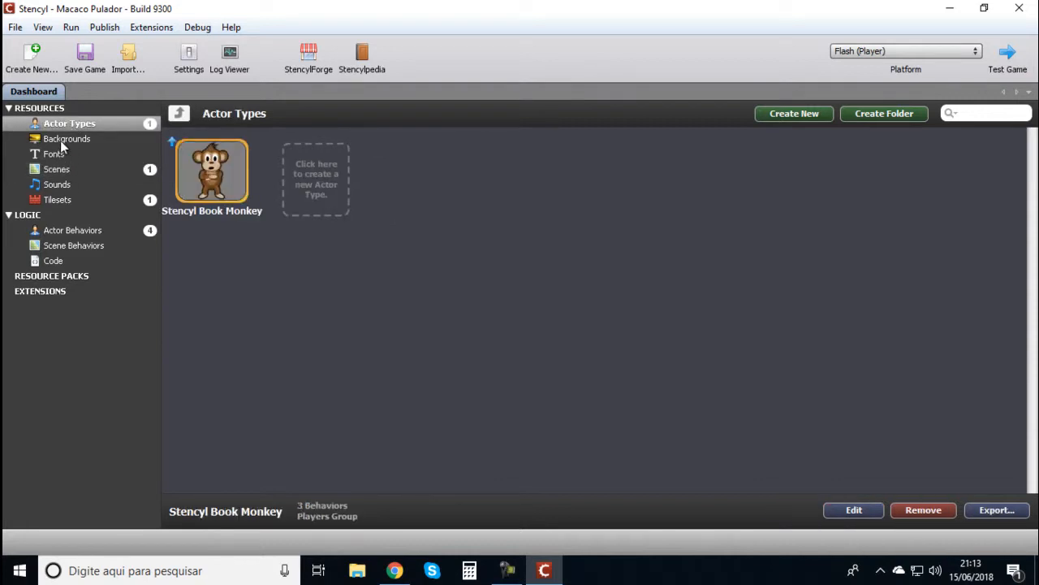
{"action": "left_click", "coordinate": [60, 139]}
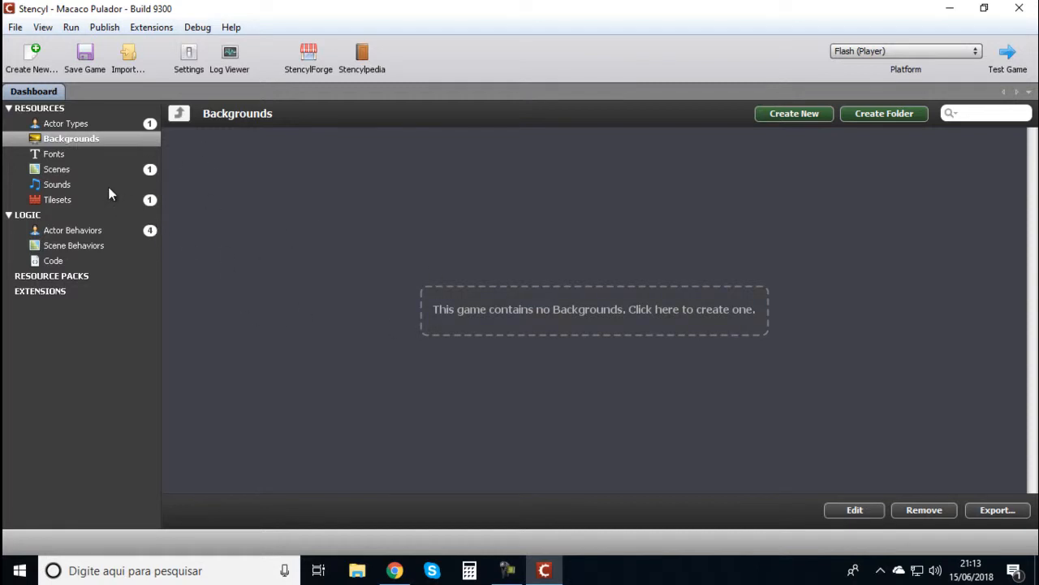
{"action": "left_click", "coordinate": [57, 170]}
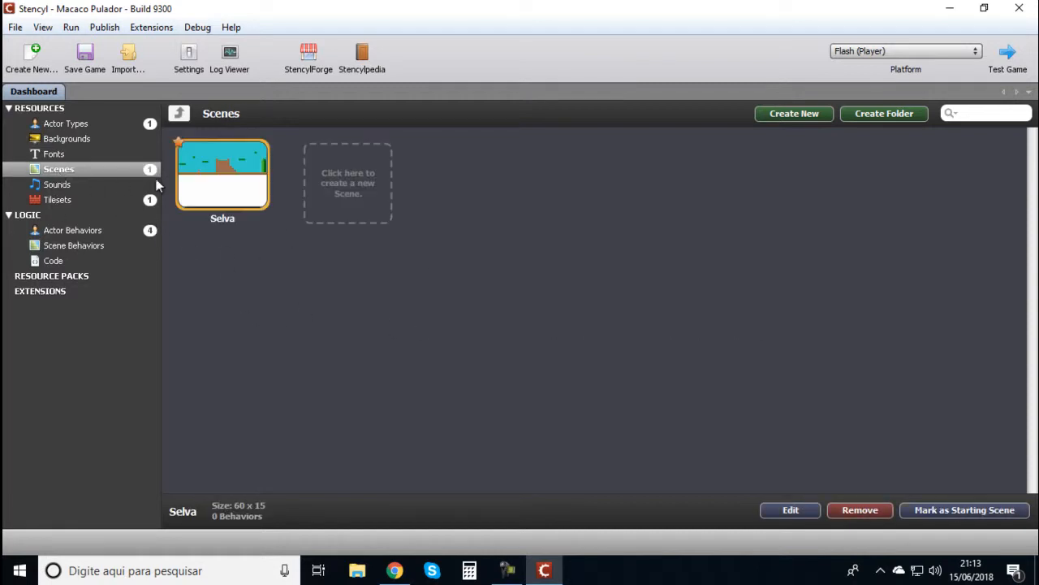
{"action": "left_click", "coordinate": [66, 200]}
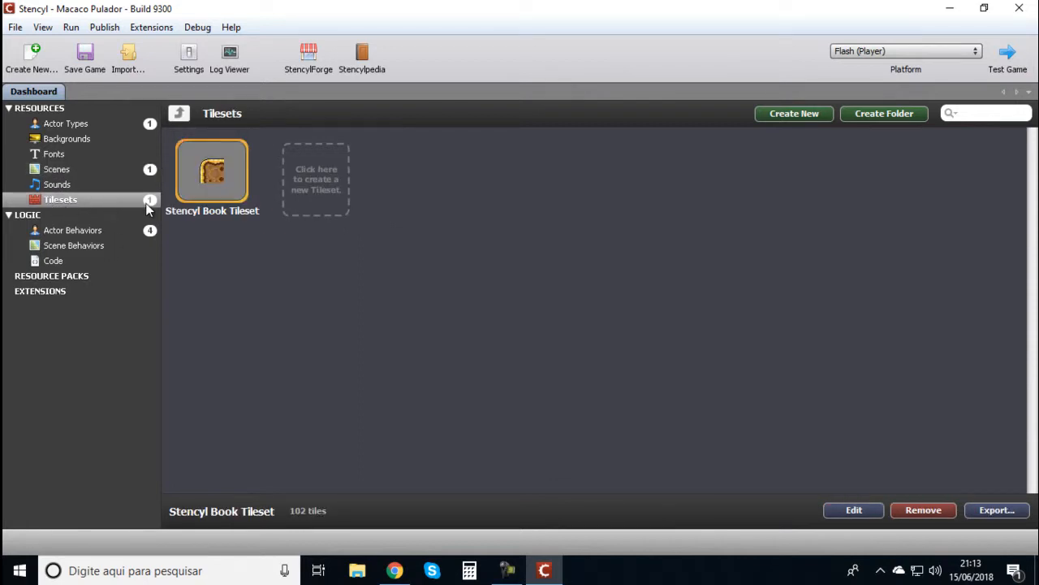
{"action": "mouse_move", "coordinate": [208, 187]}
- Reopen the Selva scene, view its properties and background color options, and dismiss them without applying anything
{"action": "left_click", "coordinate": [58, 169]}
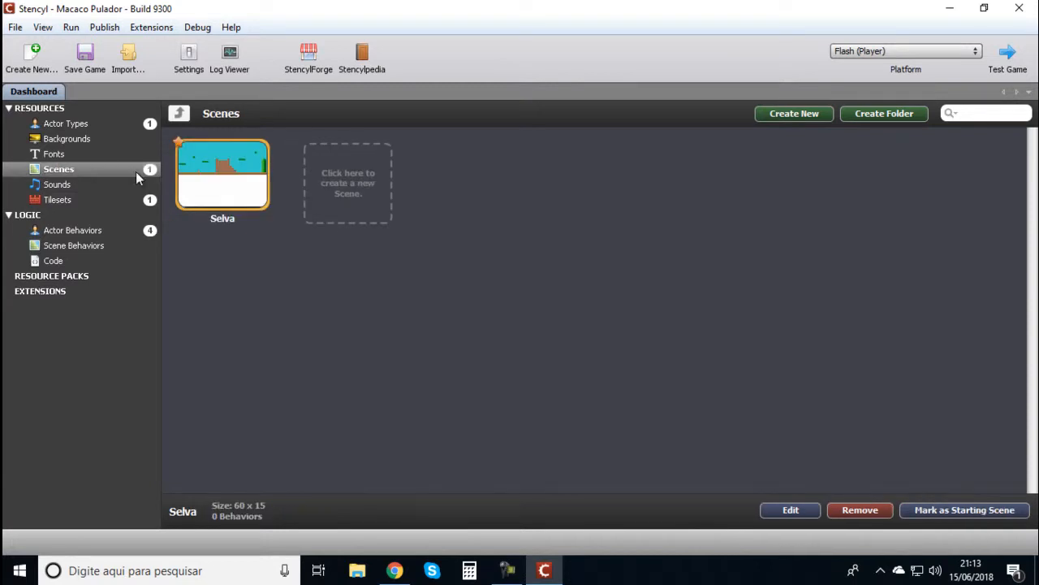
{"action": "double_click", "coordinate": [232, 181]}
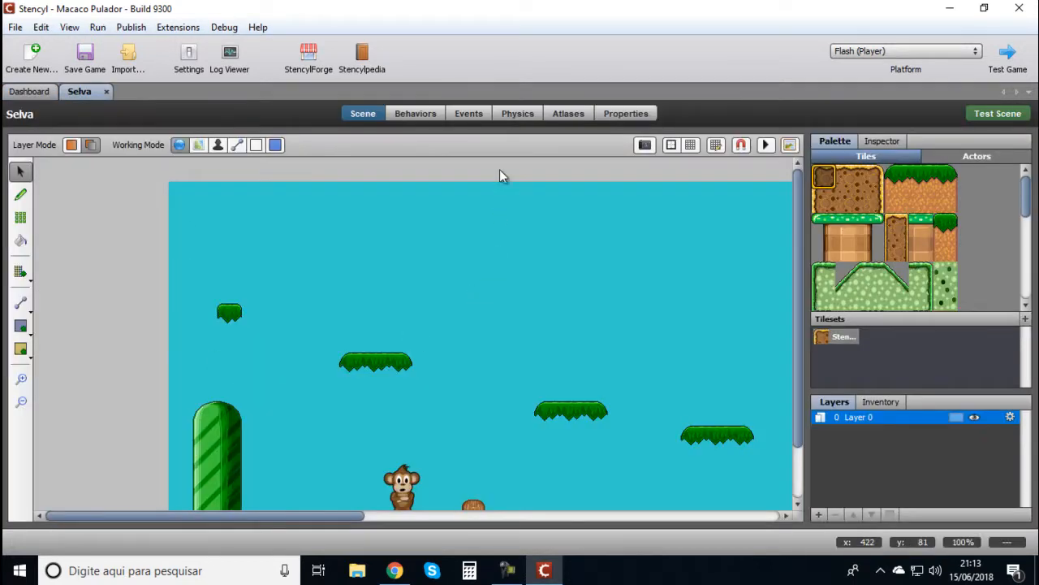
{"action": "left_click", "coordinate": [613, 117]}
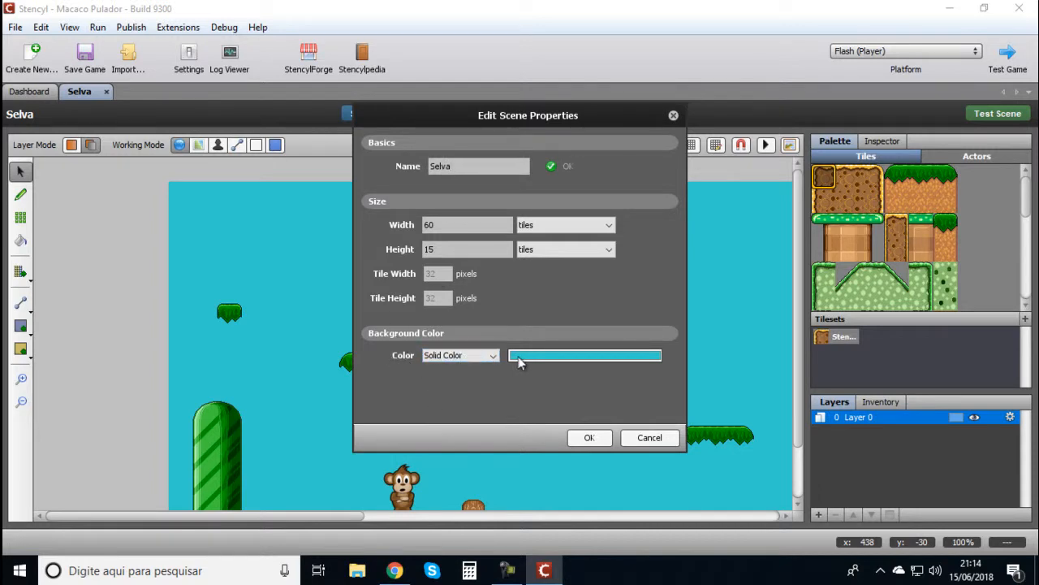
{"action": "left_click", "coordinate": [461, 359]}
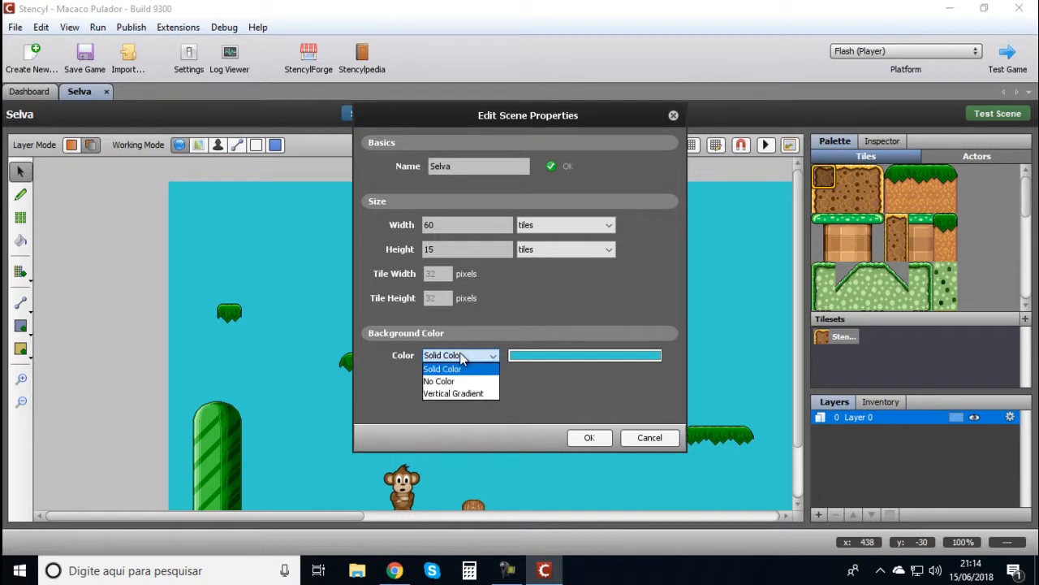
{"action": "left_click", "coordinate": [647, 443]}
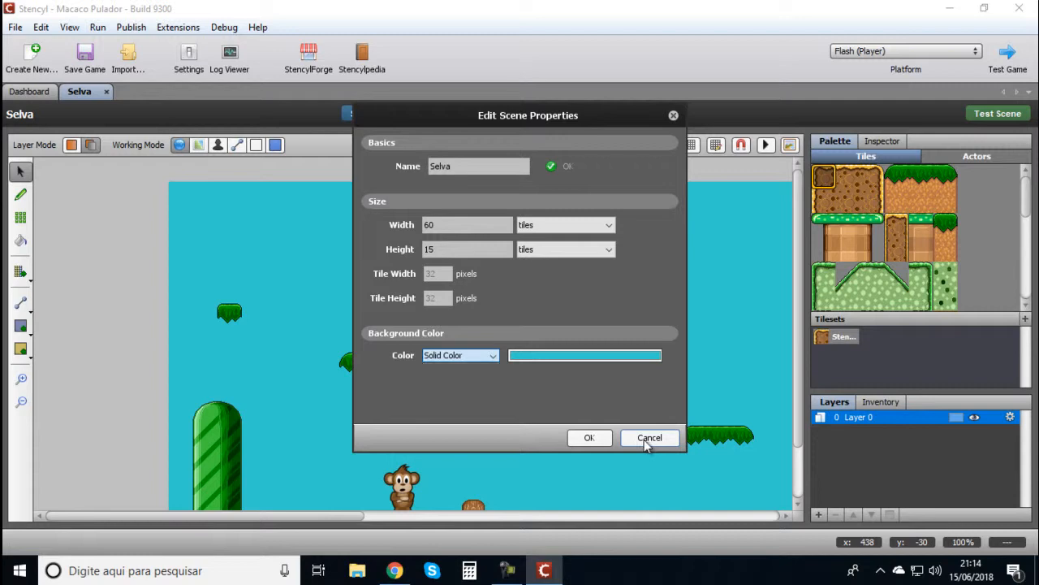
{"action": "left_click", "coordinate": [673, 116]}
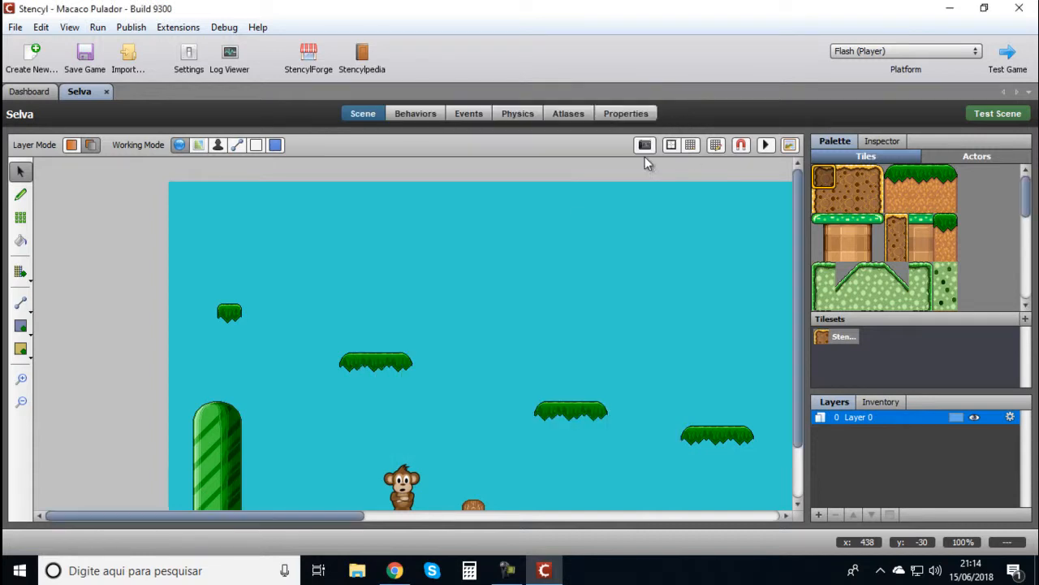
{"action": "scroll", "coordinate": [450, 391], "scroll_direction": "down", "scroll_amount": 2}
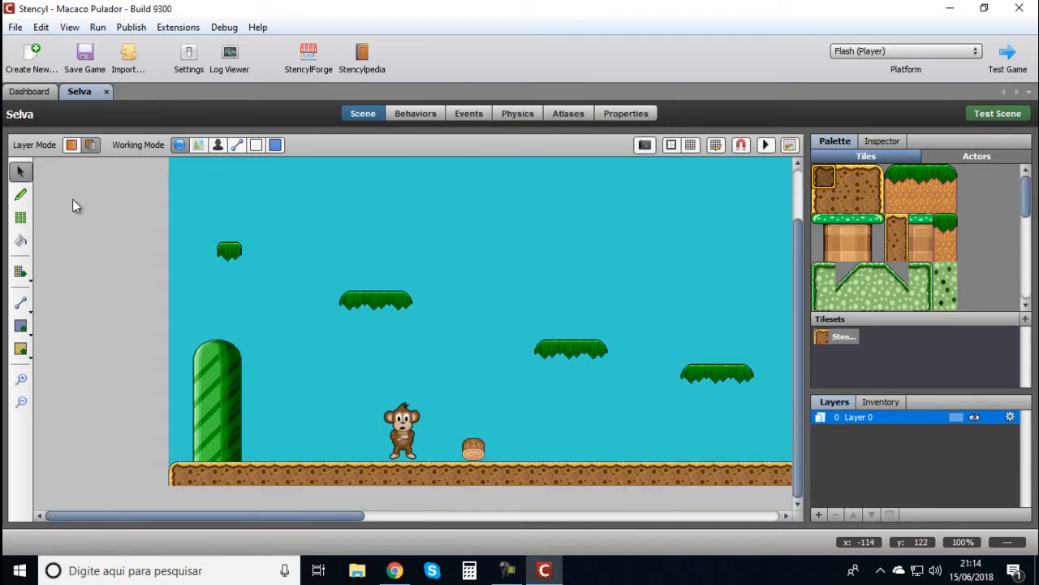
- View the game's actor types, then open StencylForge and browse its featured tilesets
{"action": "left_click", "coordinate": [32, 95]}
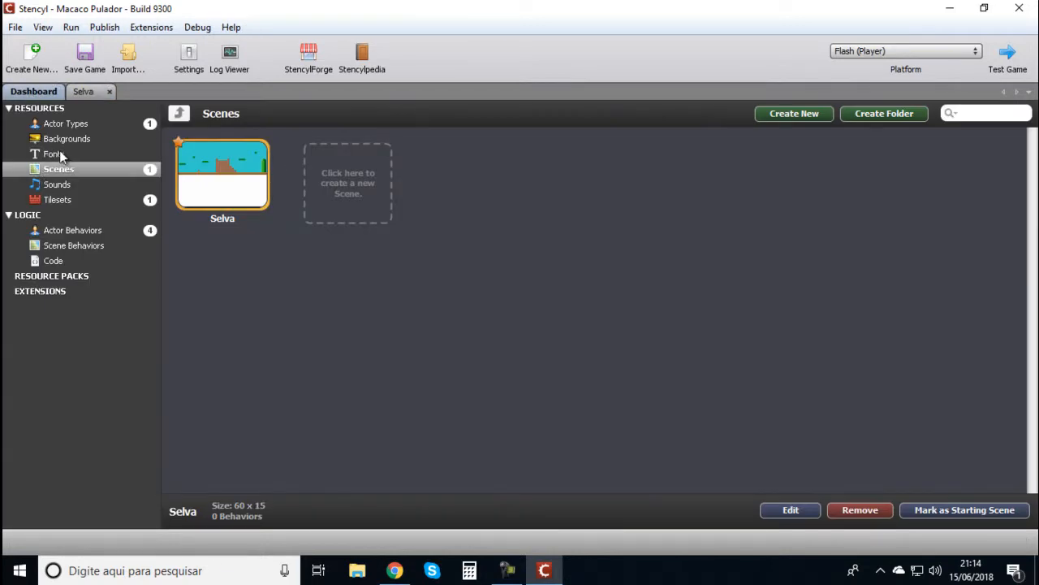
{"action": "left_click", "coordinate": [61, 124]}
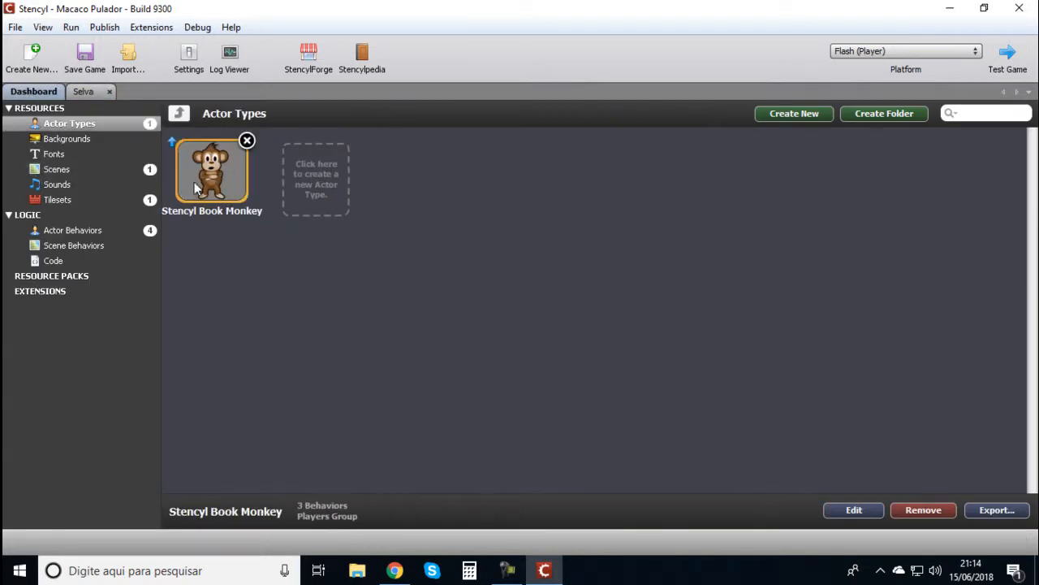
{"action": "left_click", "coordinate": [313, 56]}
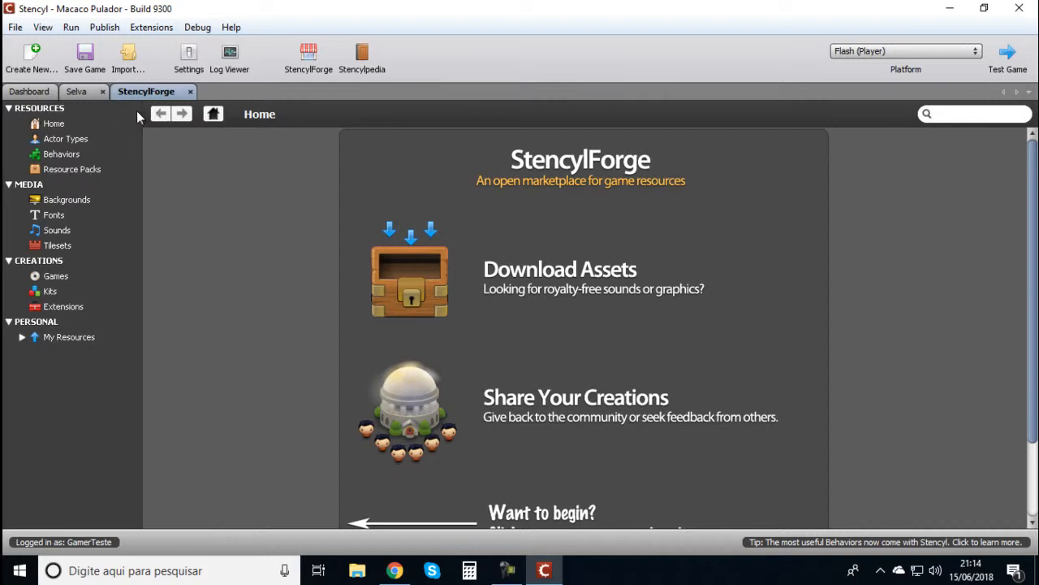
{"action": "left_click", "coordinate": [56, 246]}
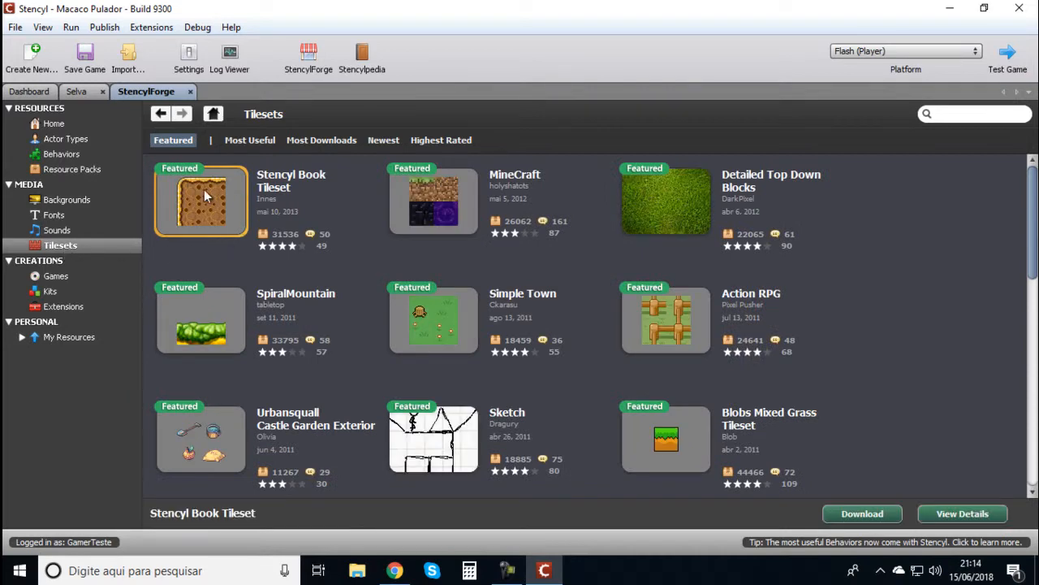
- Return to the Selva scene and select the monkey standing near the first log
{"action": "left_click", "coordinate": [79, 92]}
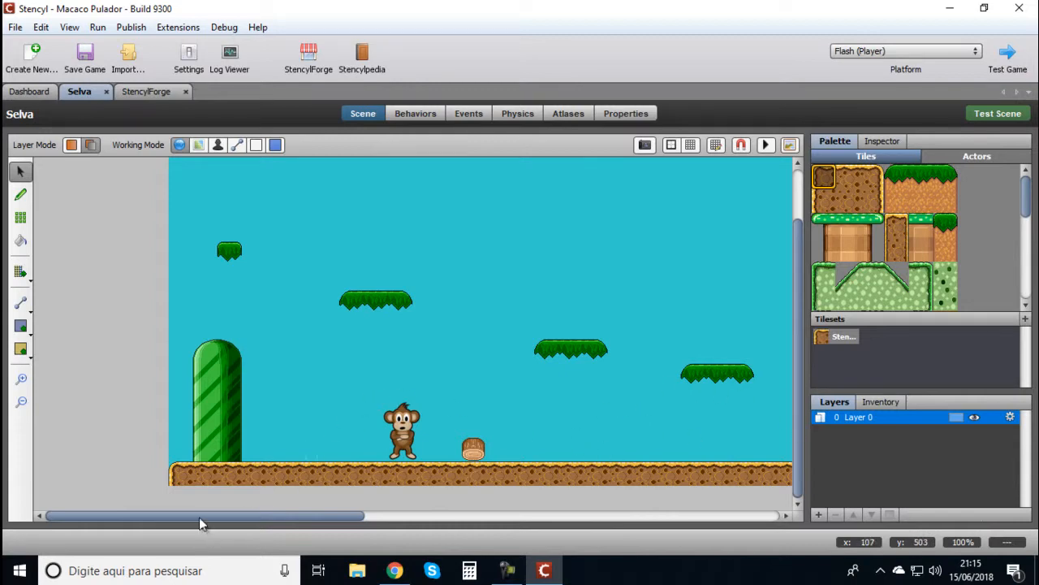
{"action": "left_click_drag", "start_coordinate": [200, 522], "coordinate": [237, 525]}
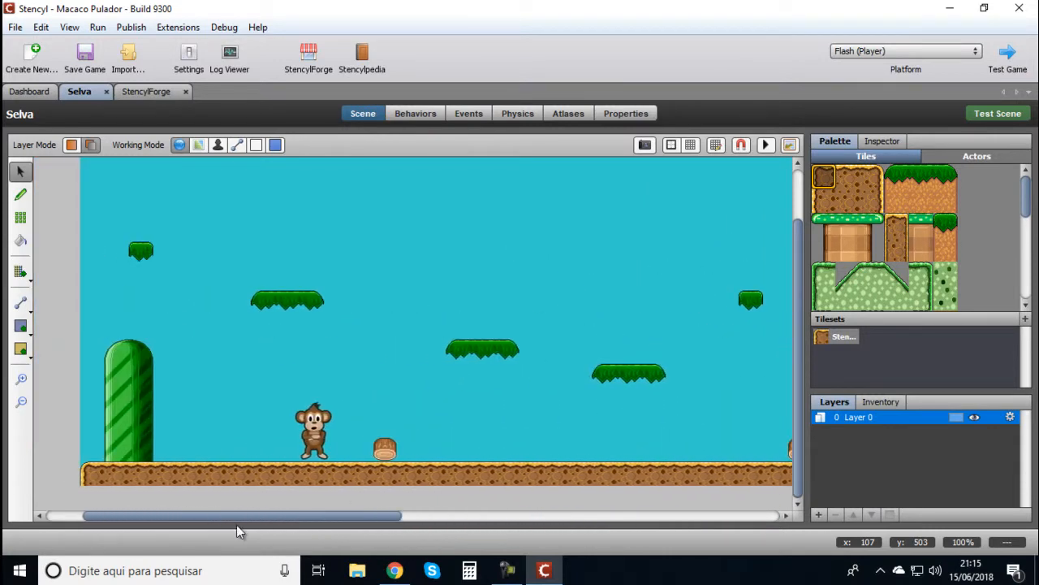
{"action": "left_click", "coordinate": [309, 427]}
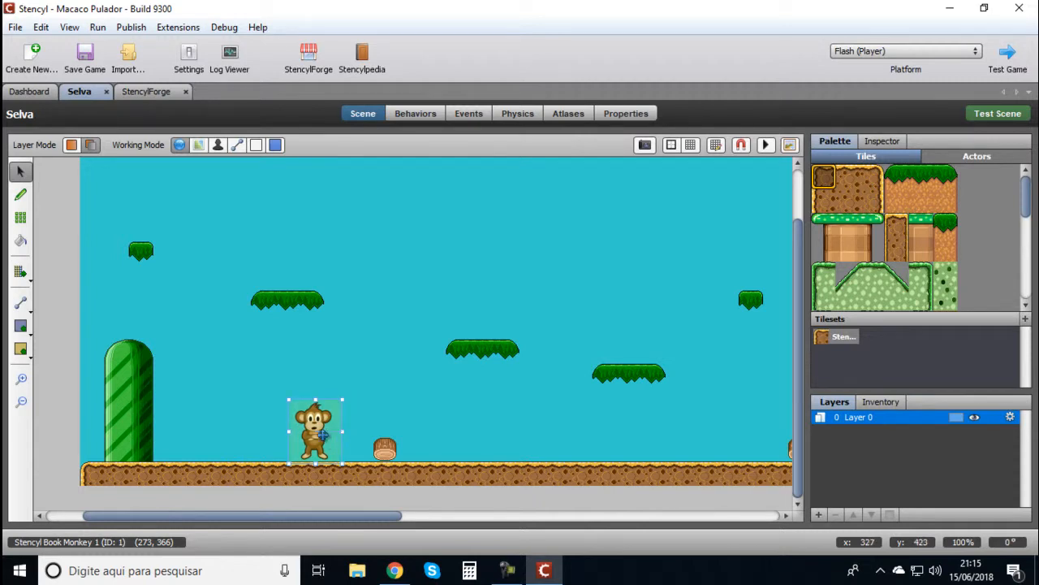
- Open the Stencyl Book Monkey actor type and examine the controls, forces and animations of its Jump and Run Movement behavior
{"action": "left_click", "coordinate": [32, 92]}
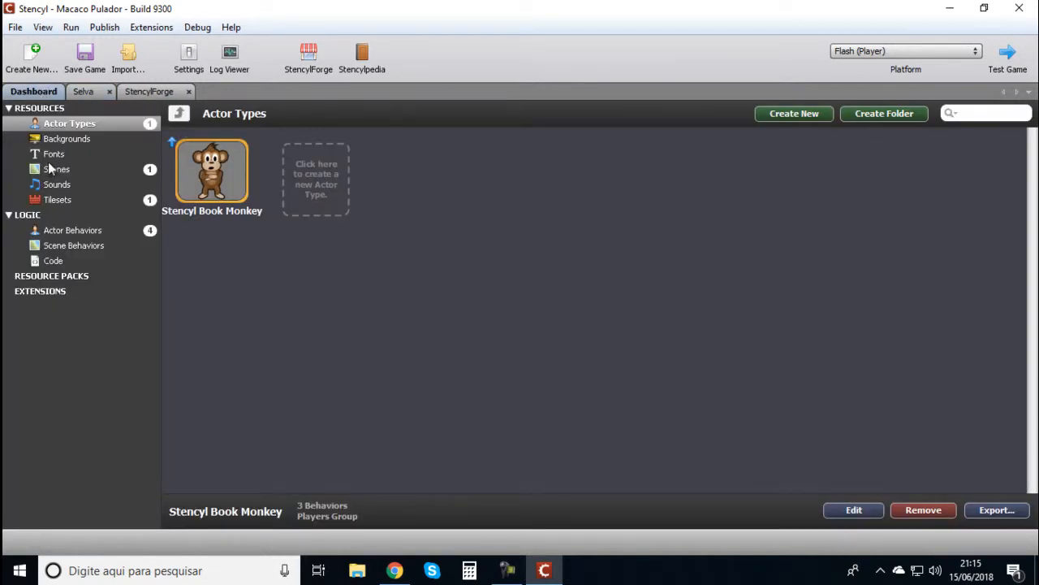
{"action": "double_click", "coordinate": [195, 166]}
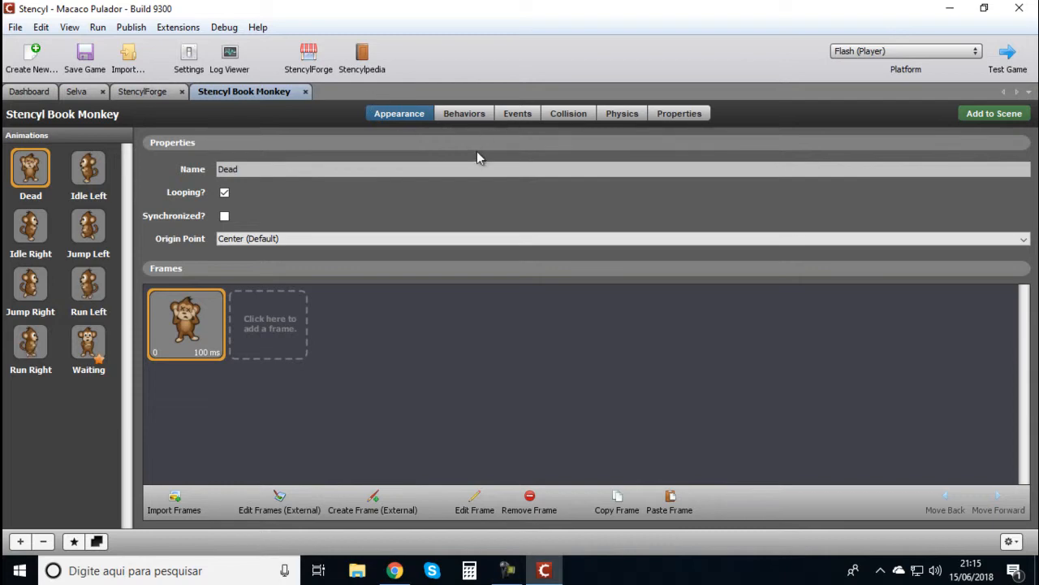
{"action": "left_click", "coordinate": [464, 115]}
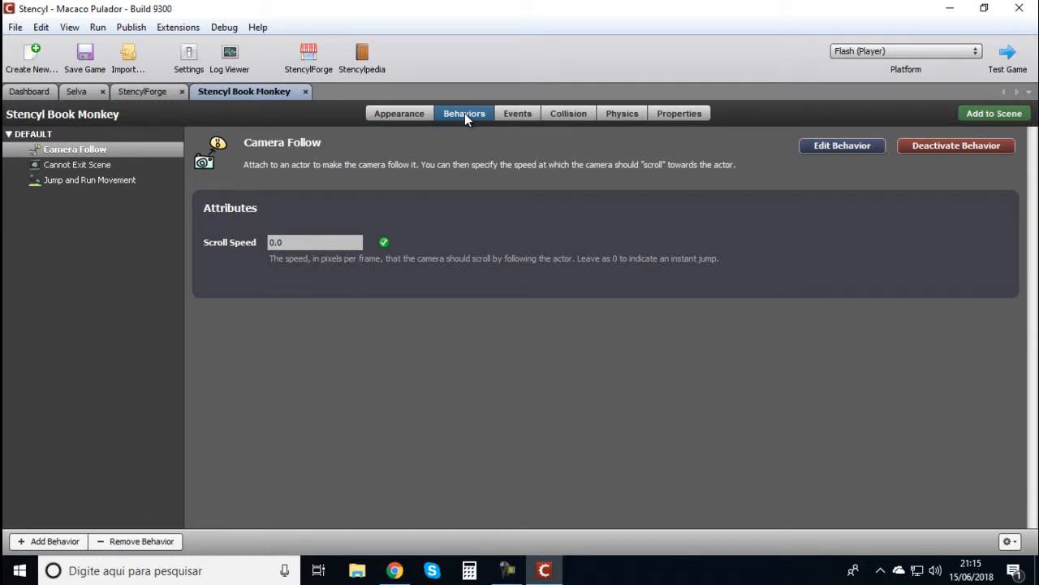
{"action": "left_click", "coordinate": [114, 180]}
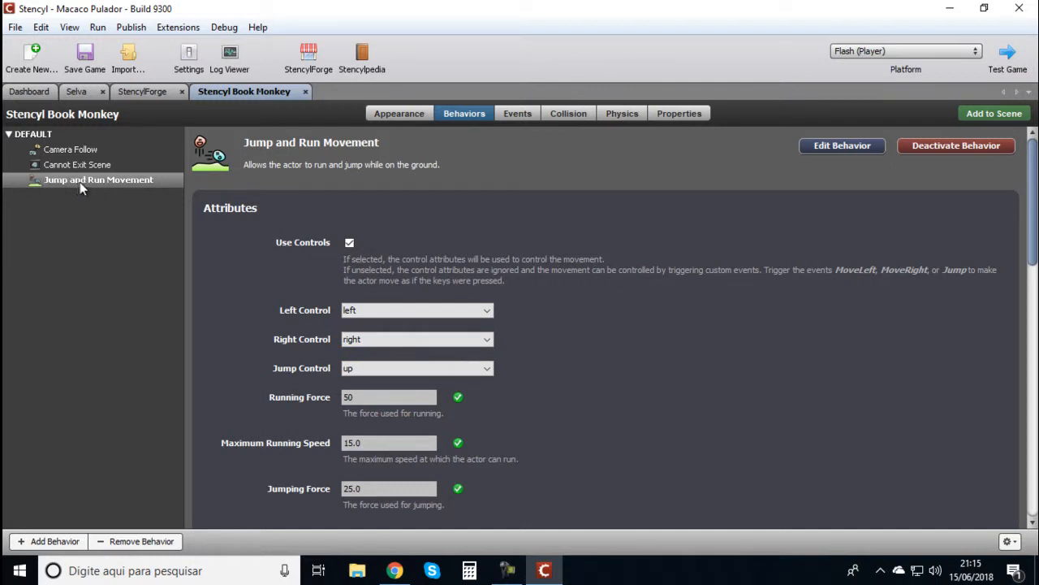
{"action": "scroll", "coordinate": [466, 250], "scroll_direction": "down", "scroll_amount": 1}
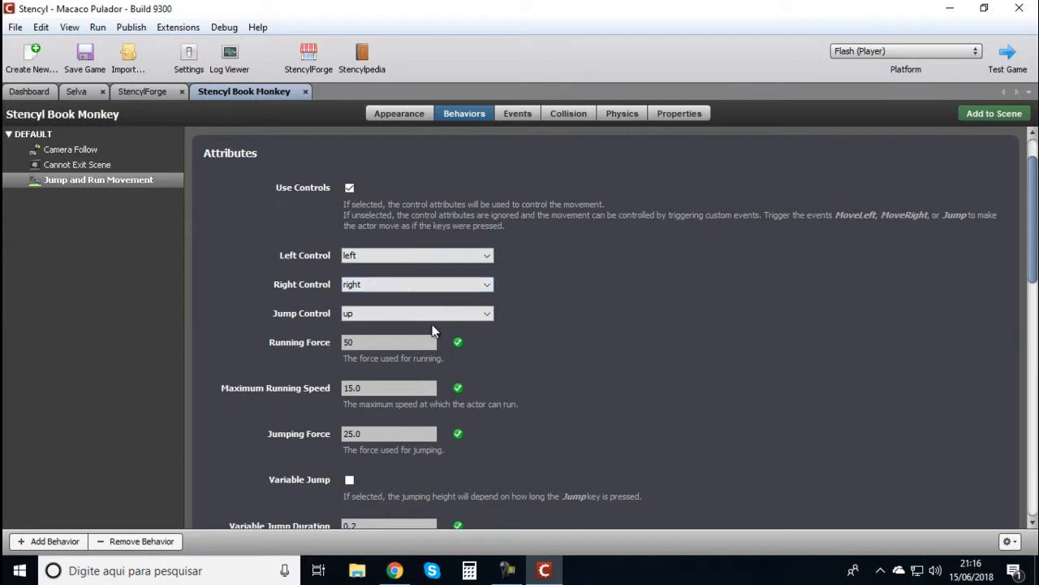
{"action": "scroll", "coordinate": [487, 333], "scroll_direction": "down", "scroll_amount": 5}
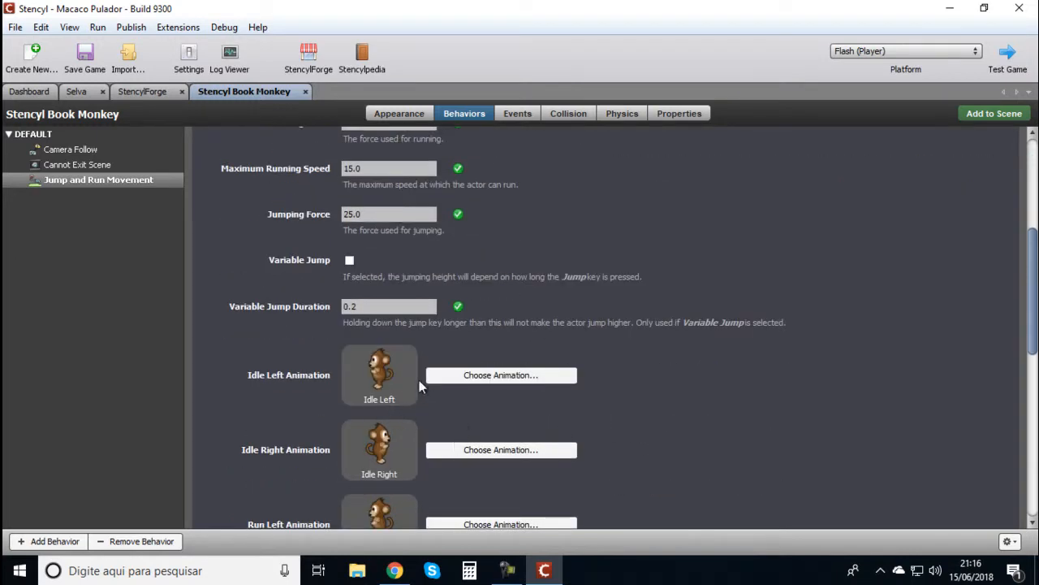
{"action": "scroll", "coordinate": [402, 281], "scroll_direction": "up", "scroll_amount": 4}
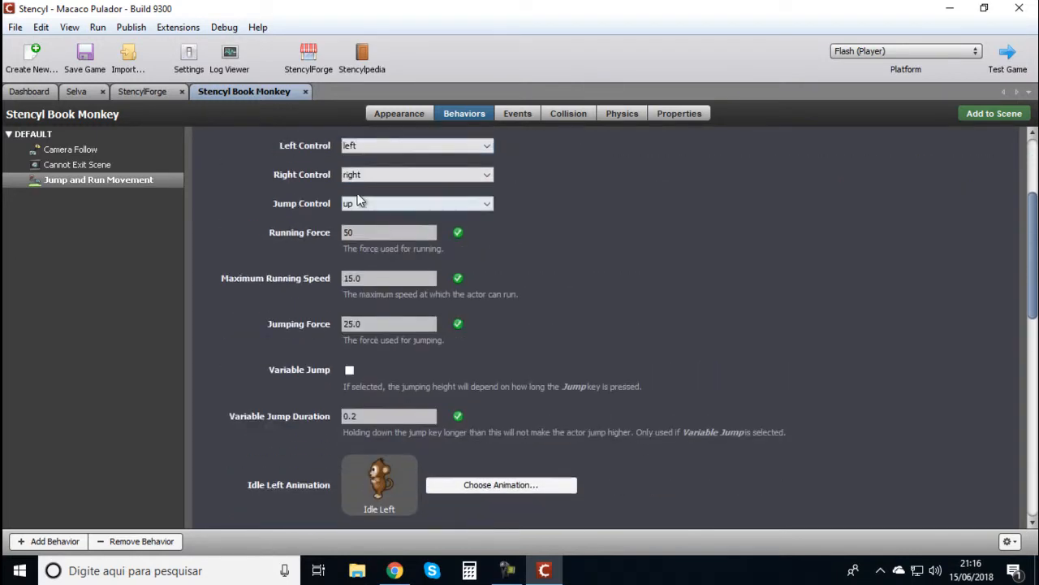
{"action": "scroll", "coordinate": [471, 293], "scroll_direction": "down", "scroll_amount": 1}
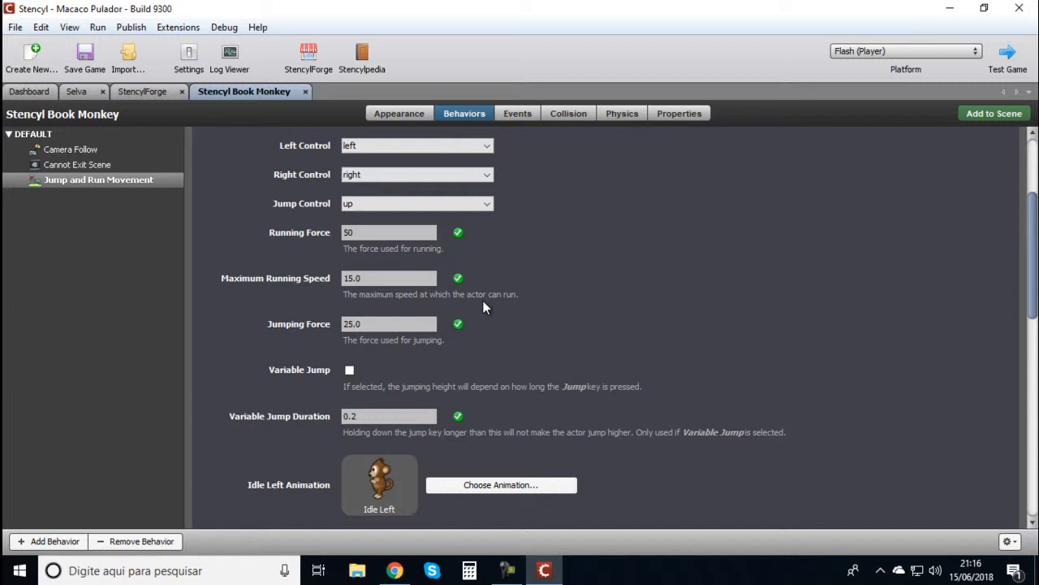
- Return to the Selva scene and review its properties, gravity settings and attached behaviors
{"action": "left_click", "coordinate": [78, 93]}
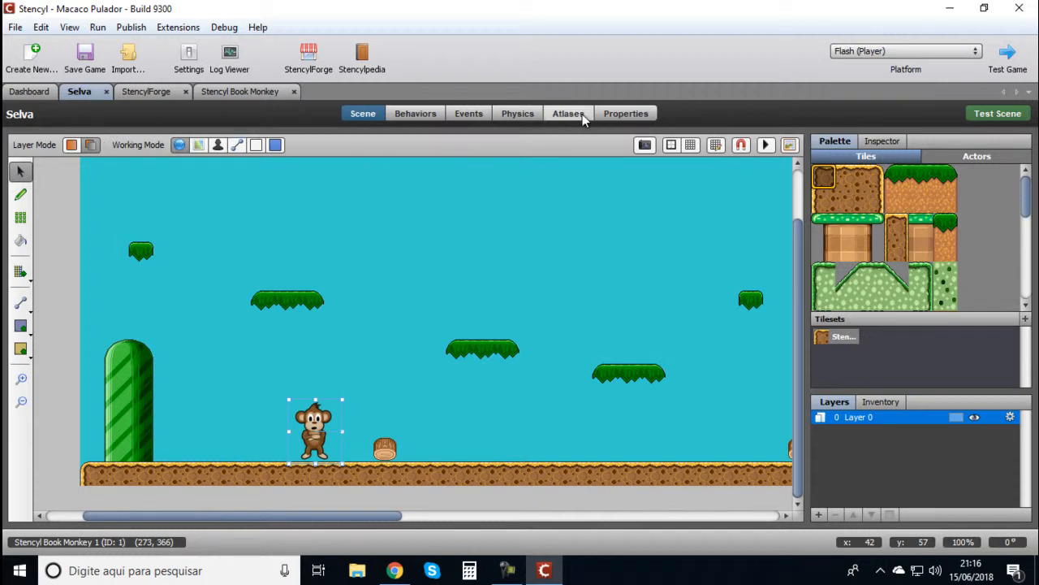
{"action": "left_click", "coordinate": [613, 114]}
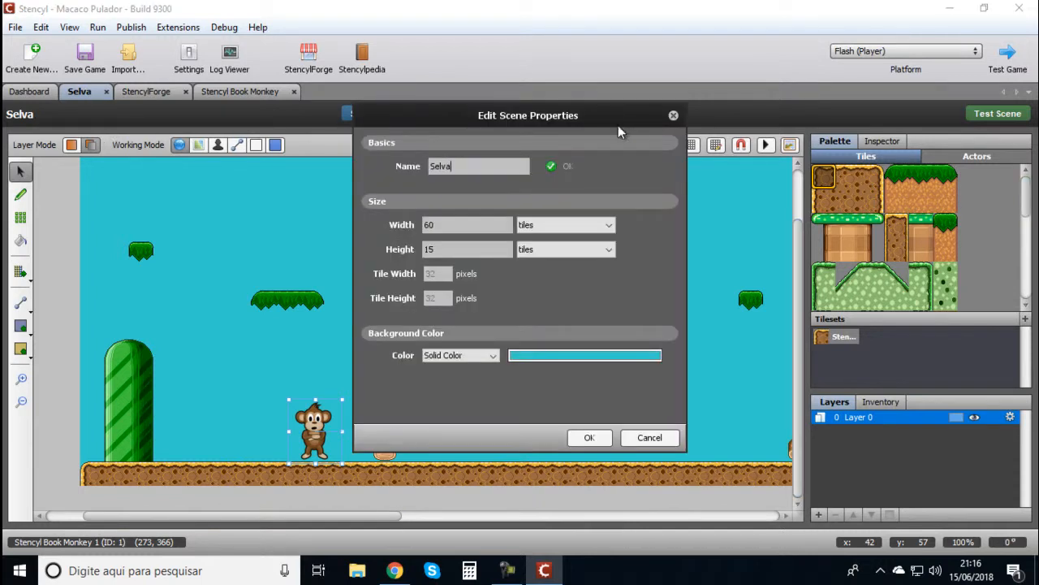
{"action": "left_click", "coordinate": [673, 115]}
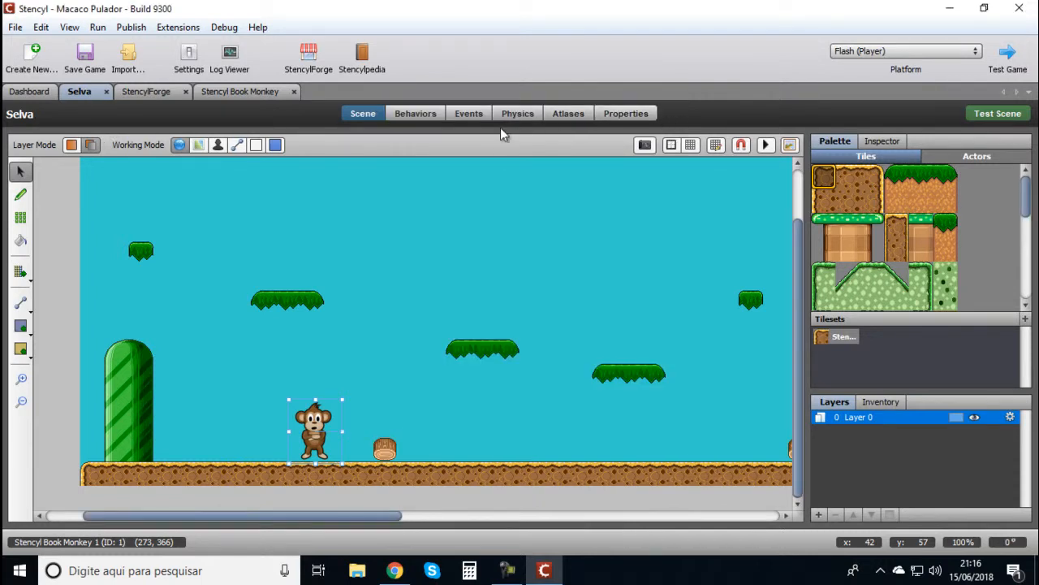
{"action": "left_click", "coordinate": [518, 114]}
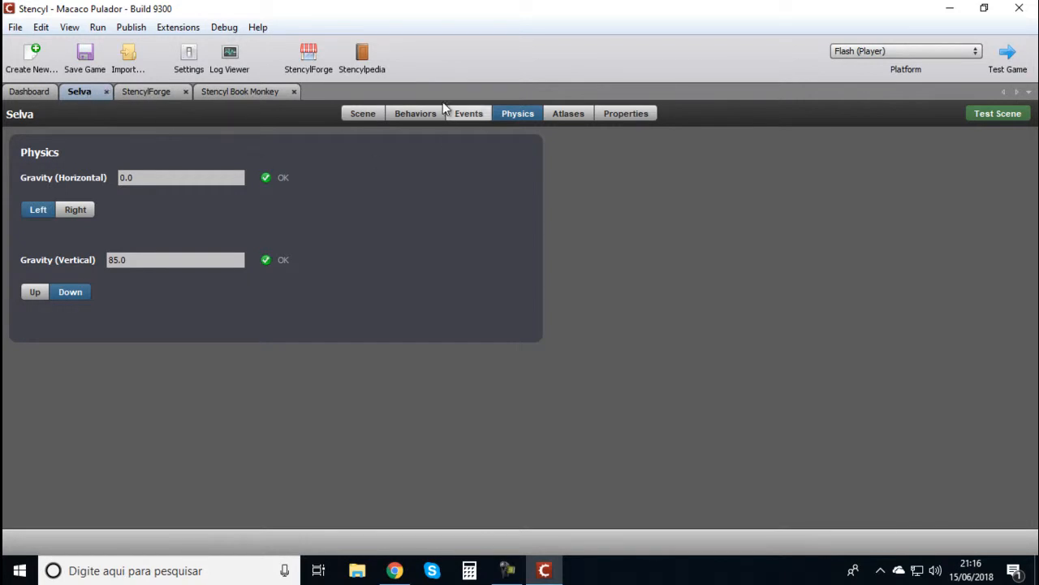
{"action": "left_click", "coordinate": [363, 114]}
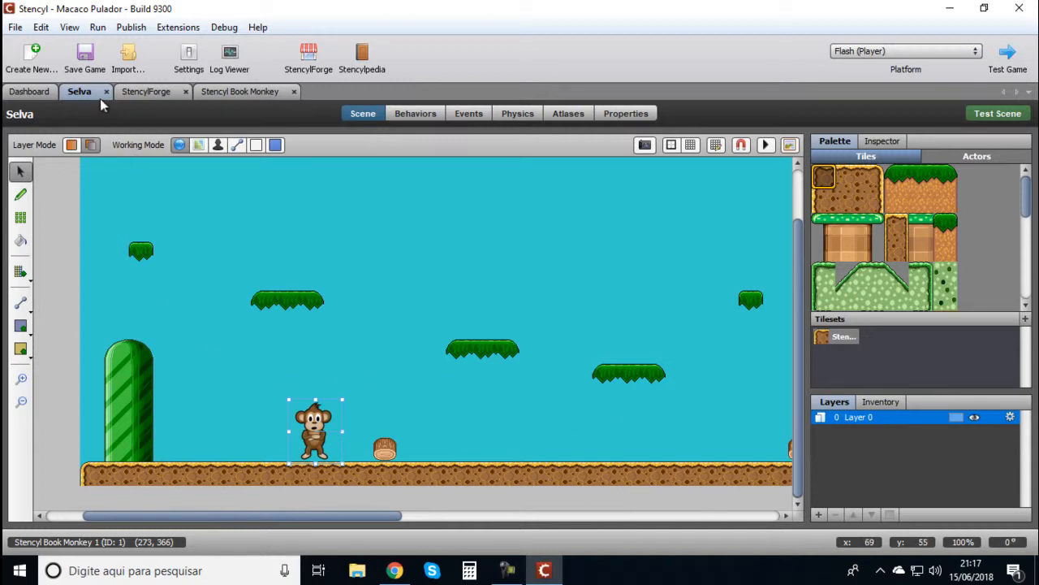
{"action": "left_click", "coordinate": [416, 114]}
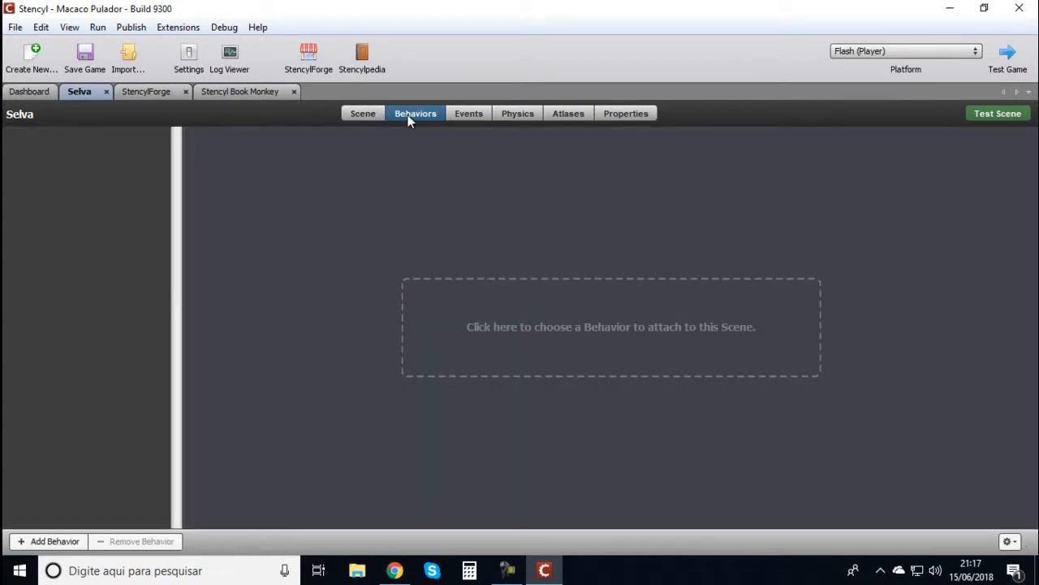
- Go back to the Stencyl Book Monkey actor type's Jump and Run Movement settings
{"action": "left_click", "coordinate": [27, 94]}
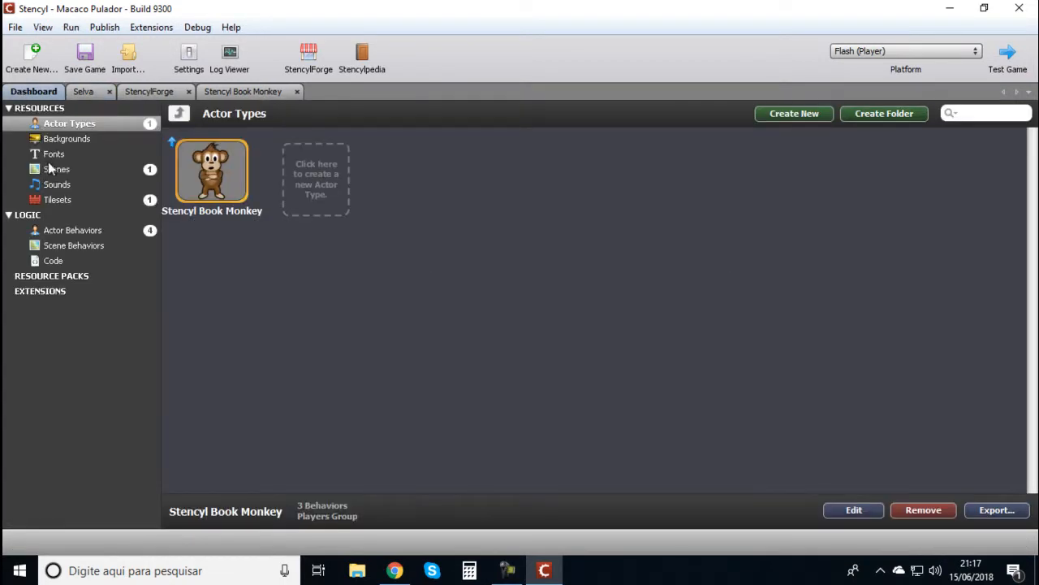
{"action": "double_click", "coordinate": [197, 166]}
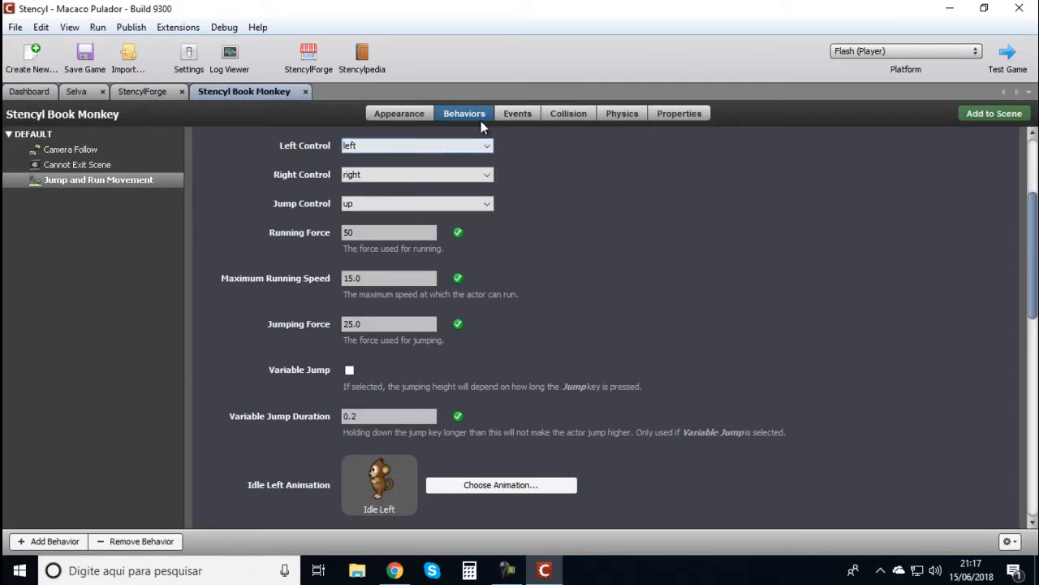
- Examine the monkey's Cannot Exit Scene behavior and the scroll speed attribute of its Camera Follow behavior
{"action": "left_click", "coordinate": [81, 165]}
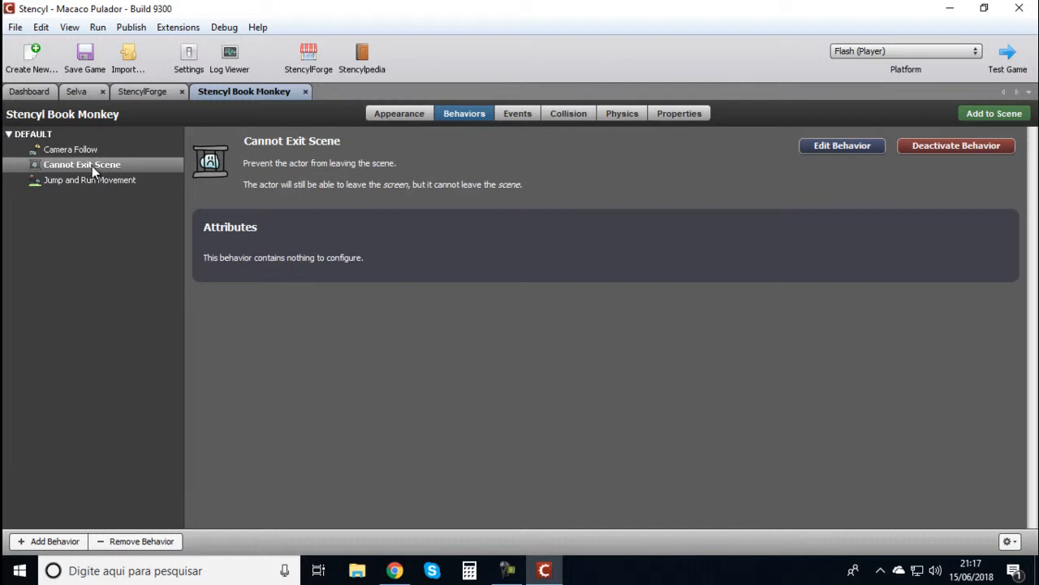
{"action": "left_click", "coordinate": [78, 149]}
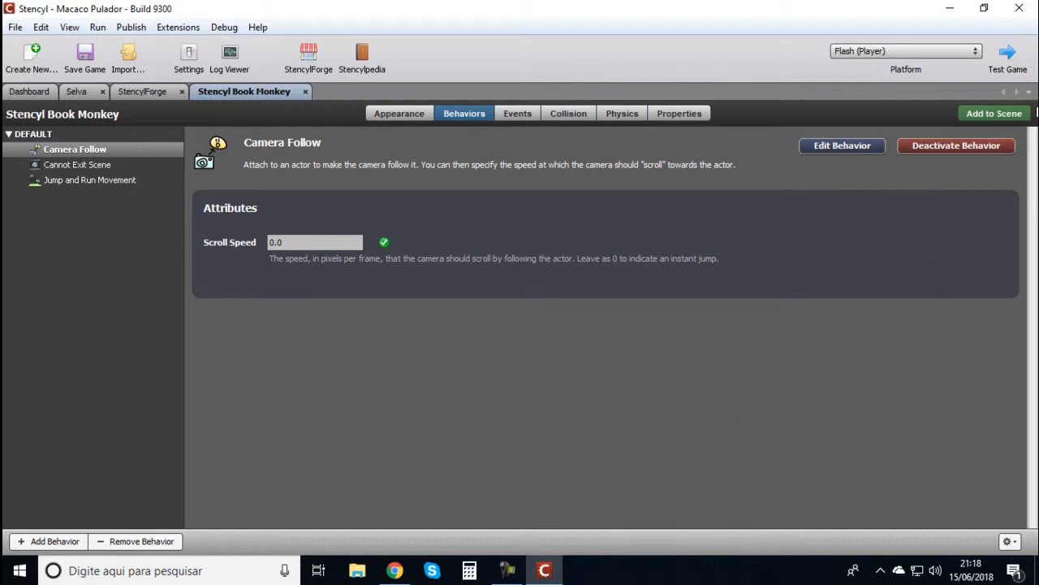
- Test the game in Flash Player and make the monkey jump over the first log
{"action": "left_click", "coordinate": [1009, 54]}
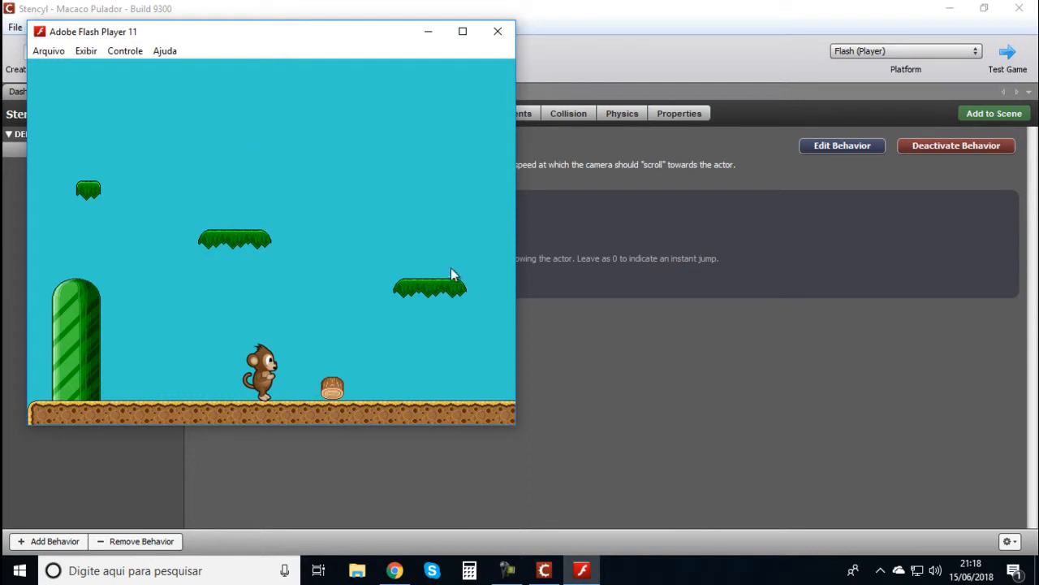
{"action": "key", "text": "Right"}
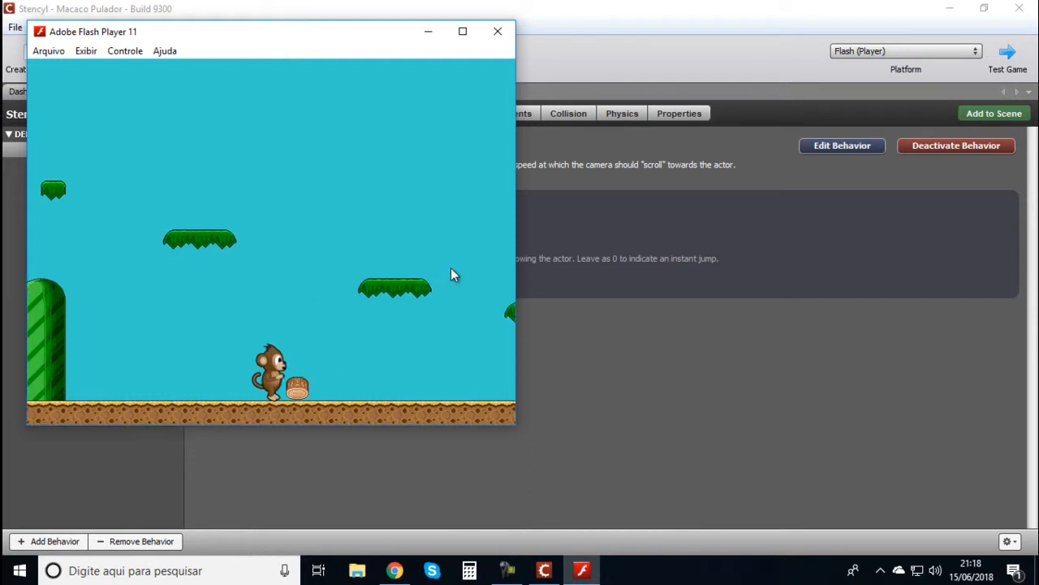
{"action": "key", "text": "Up"}
{"action": "key", "text": "Right"}
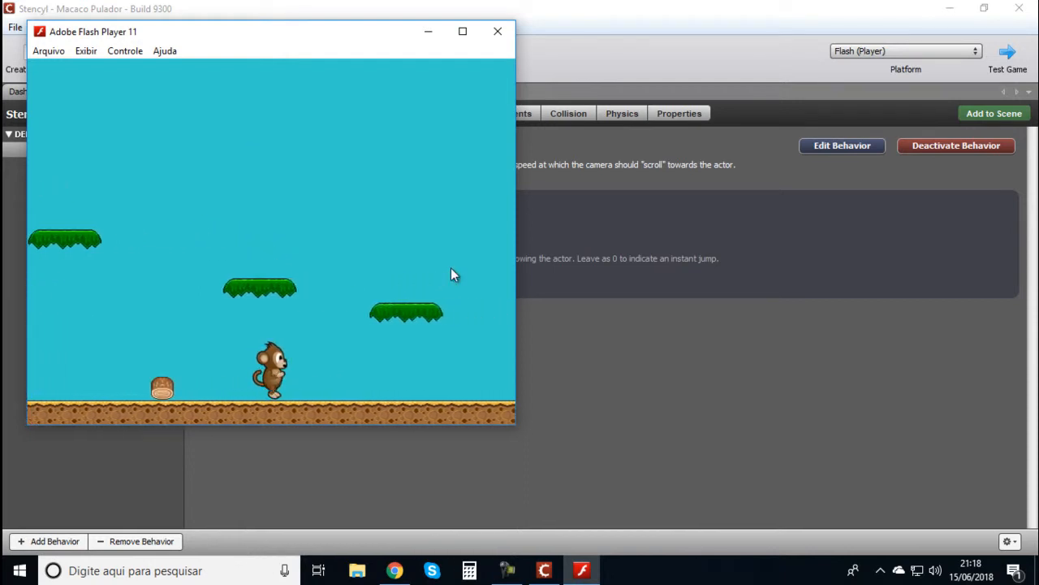
- Run the monkey onward to the second log and jump over it towards the brick wall
{"action": "key", "text": "Right"}
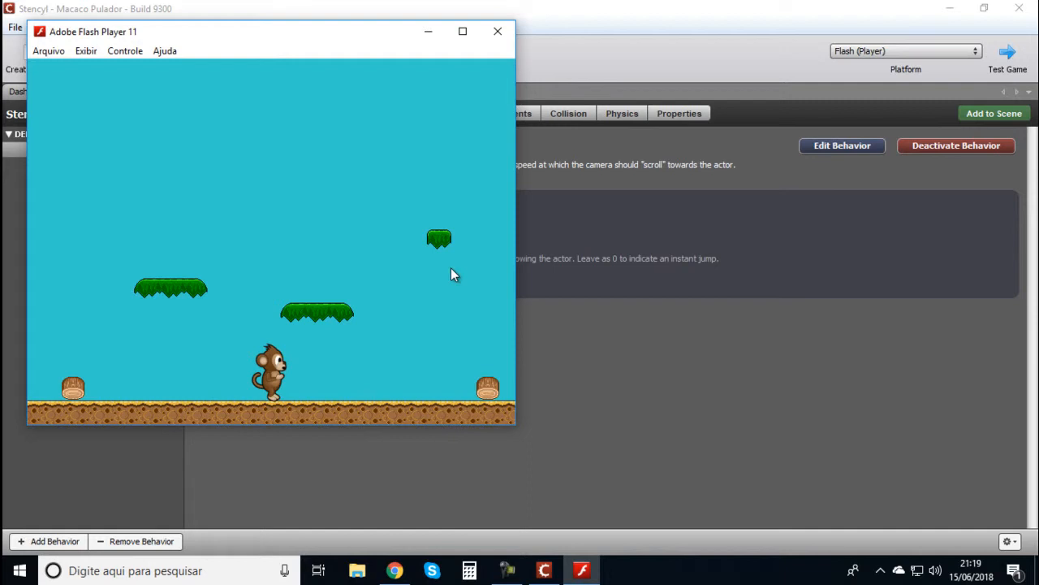
{"action": "key", "text": "Right"}
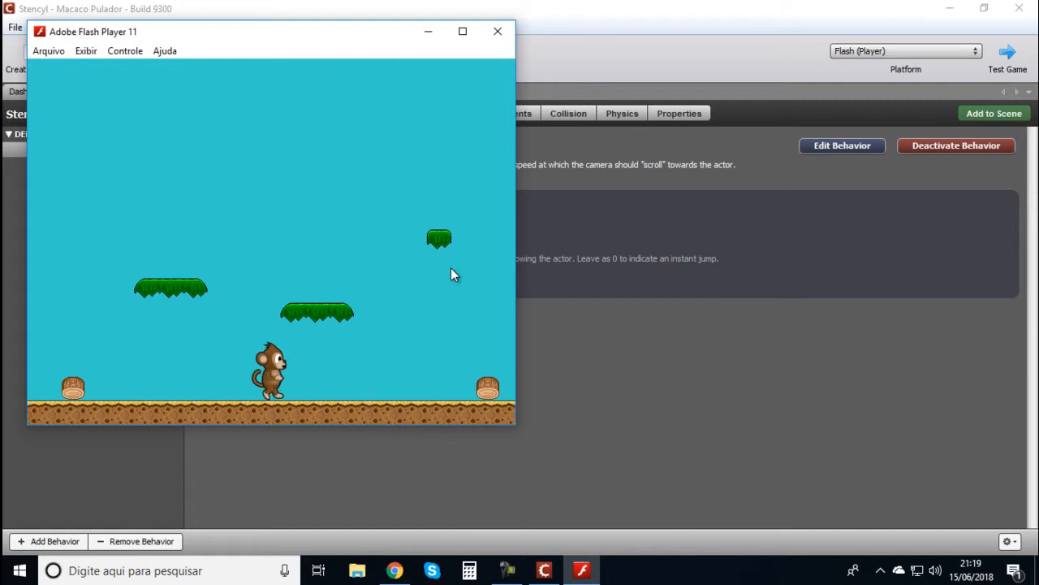
{"action": "key", "text": "Right"}
{"action": "key", "text": "Right"}
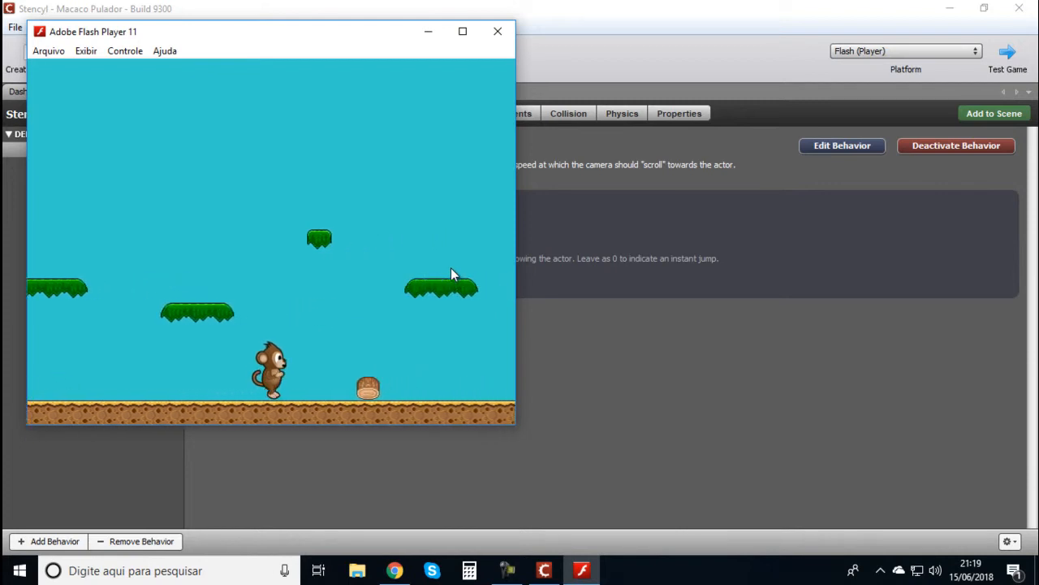
{"action": "key", "text": "Up"}
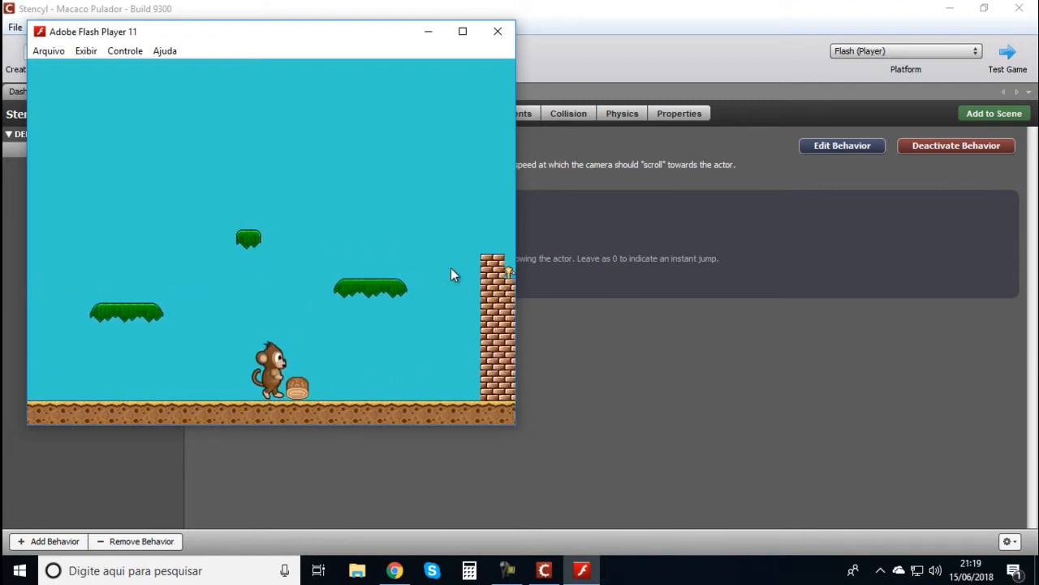
{"action": "key", "text": "Up"}
{"action": "key", "text": "Right"}
{"action": "key", "text": "Right"}
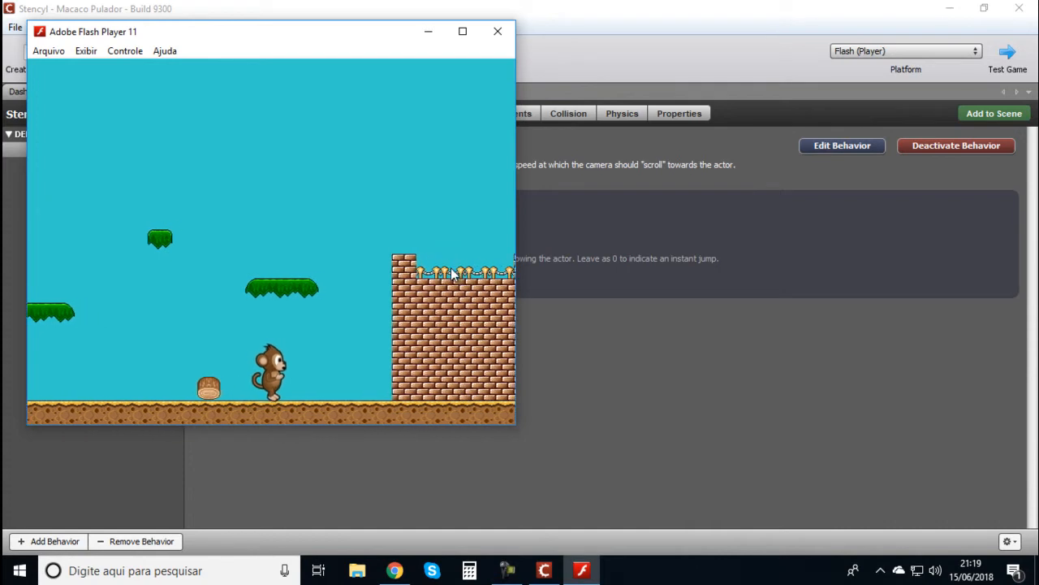
- Walk the monkey back to the second log, try a jump, and close the test game
{"action": "key", "text": "Left"}
{"action": "key", "text": "Up"}
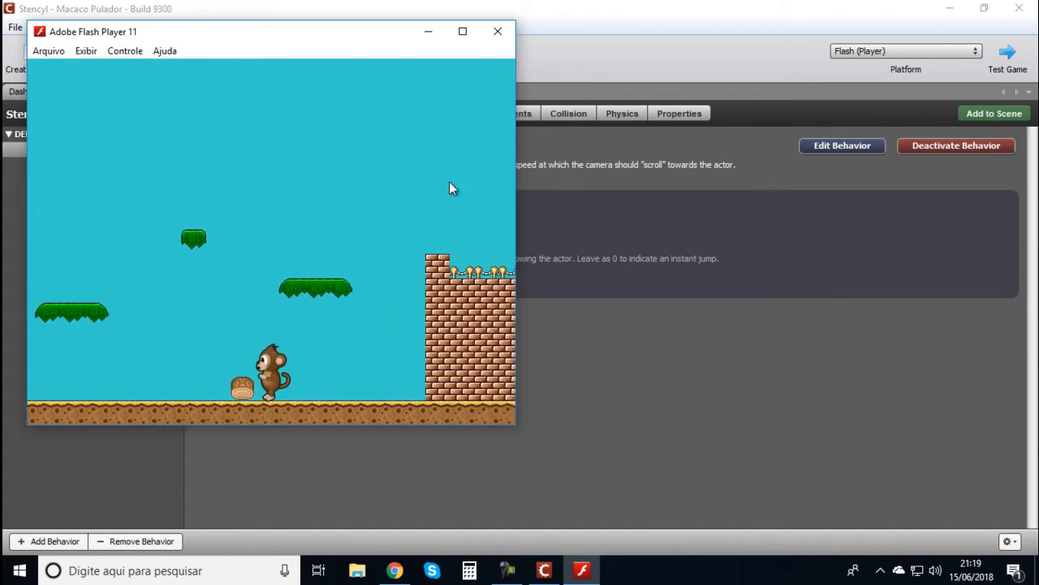
{"action": "left_click", "coordinate": [499, 32]}
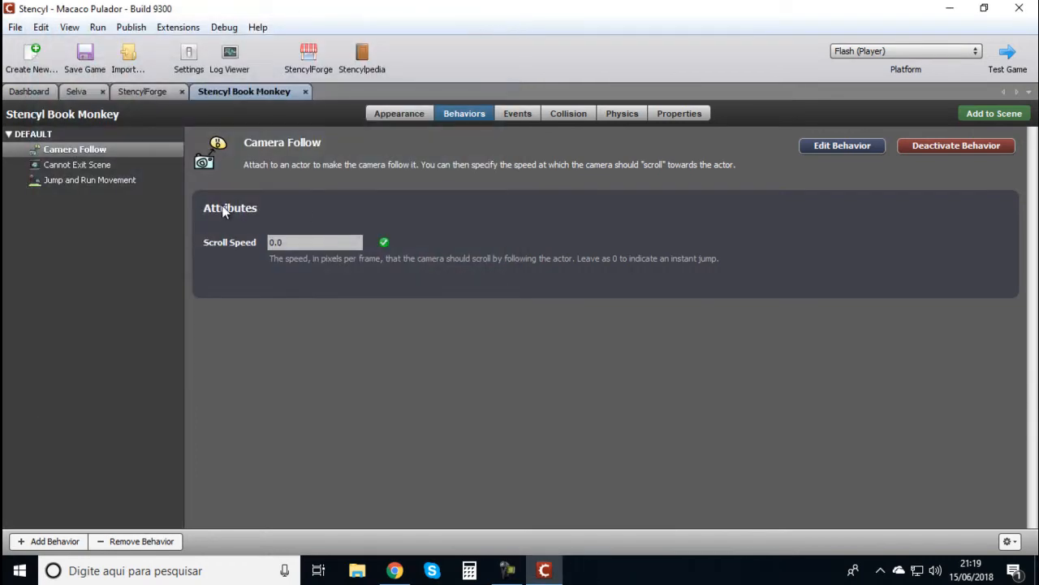